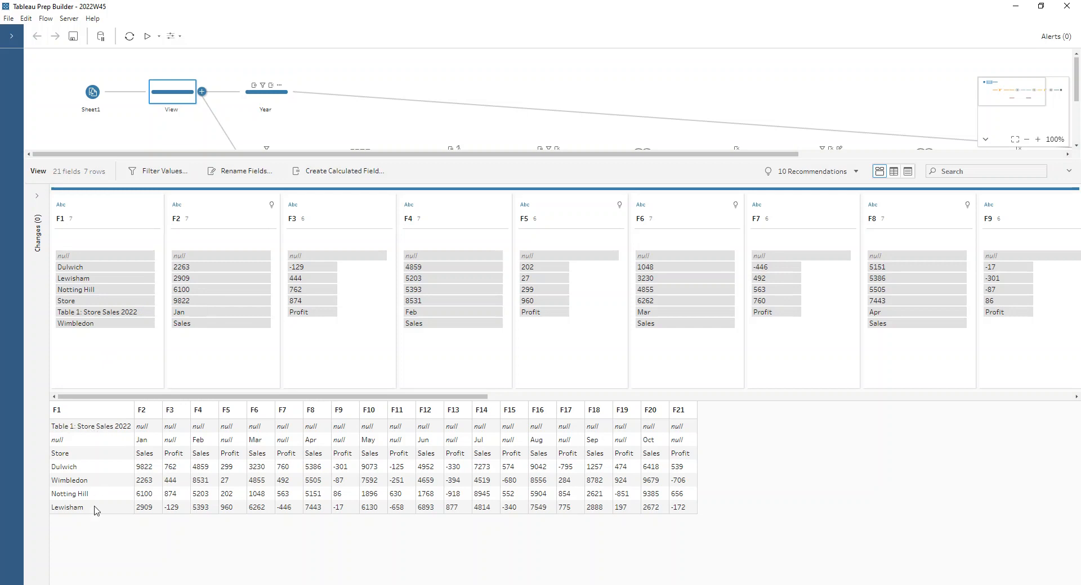
# Review the Year step's changes, from the F1 filter through the REGEXP_EXTRACT calculation to the whole-number type change.
pyautogui.click(259, 100)
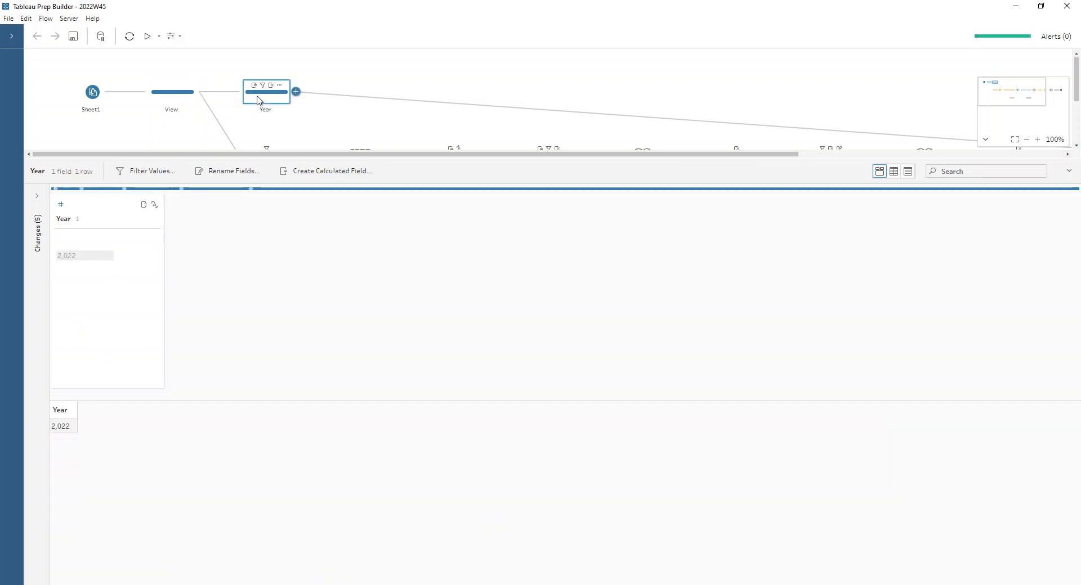
pyautogui.click(39, 200)
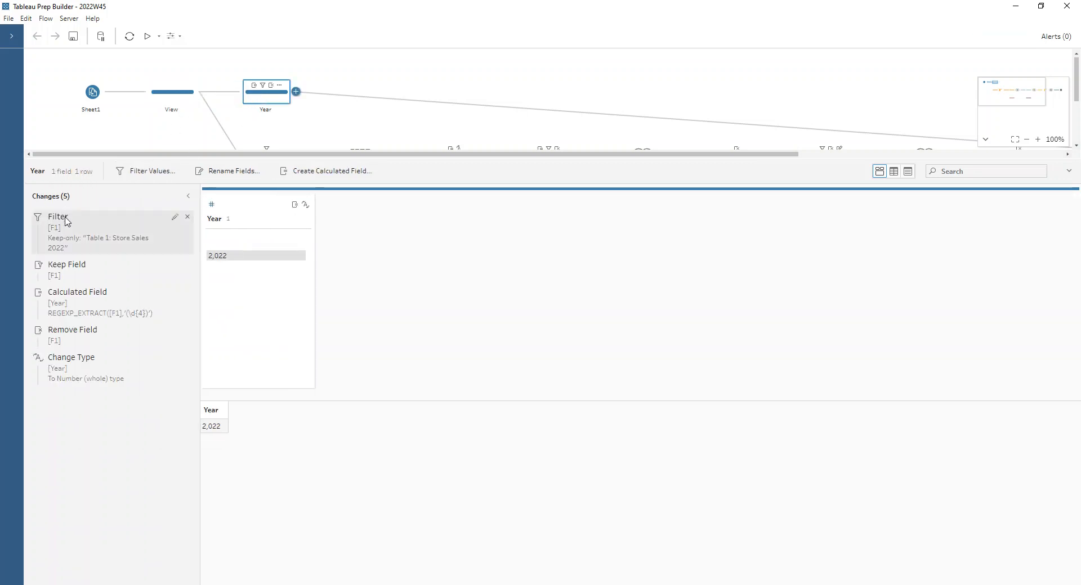
pyautogui.click(69, 232)
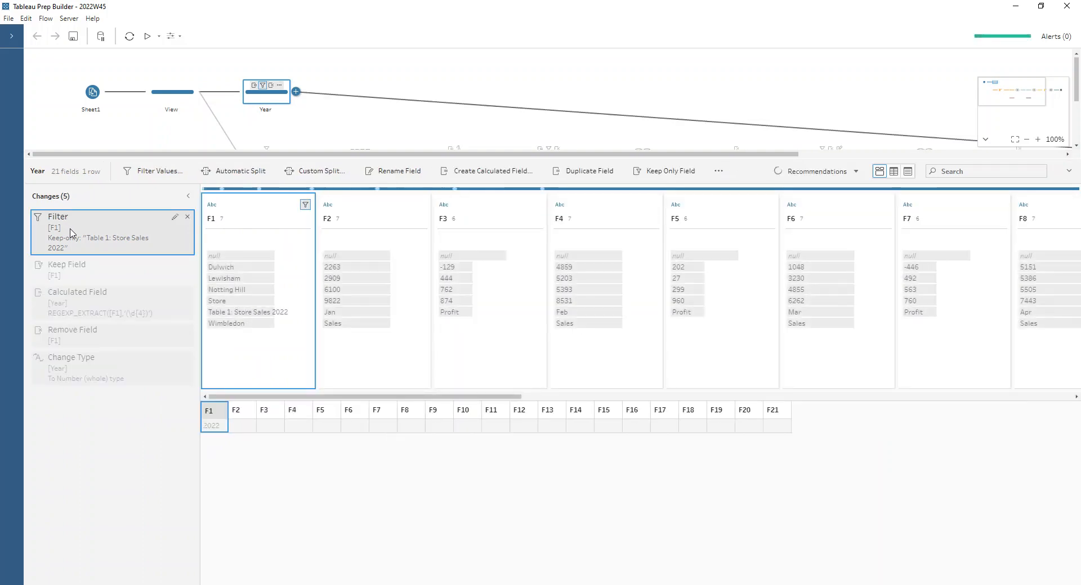
pyautogui.click(71, 279)
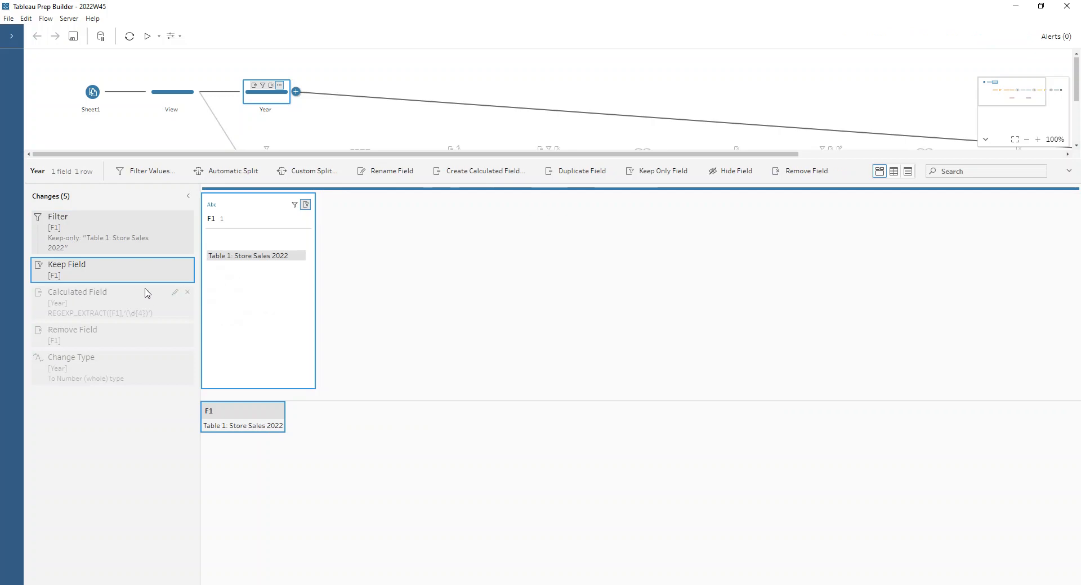
pyautogui.click(176, 294)
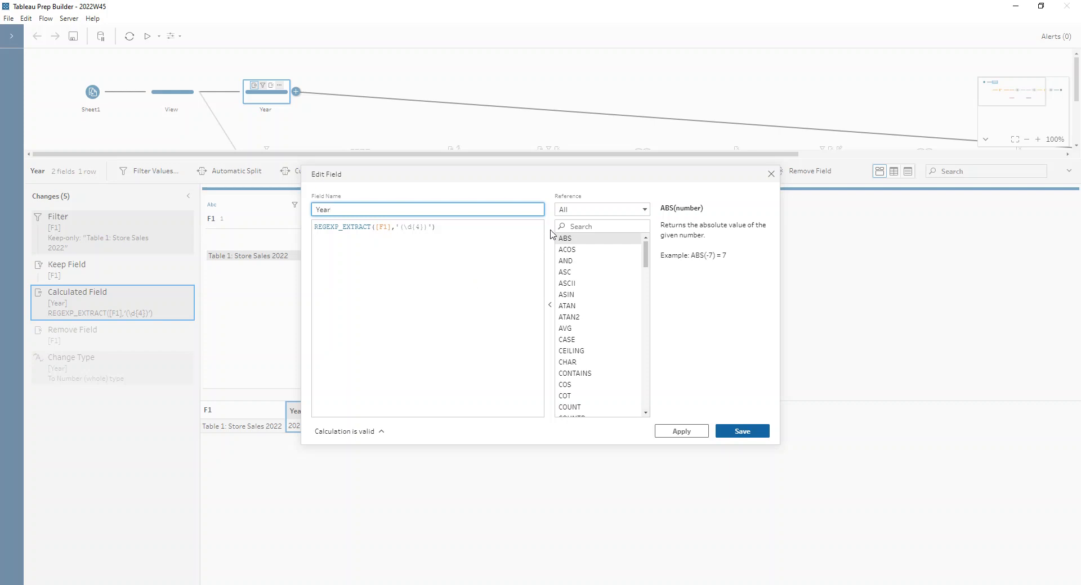
pyautogui.click(771, 174)
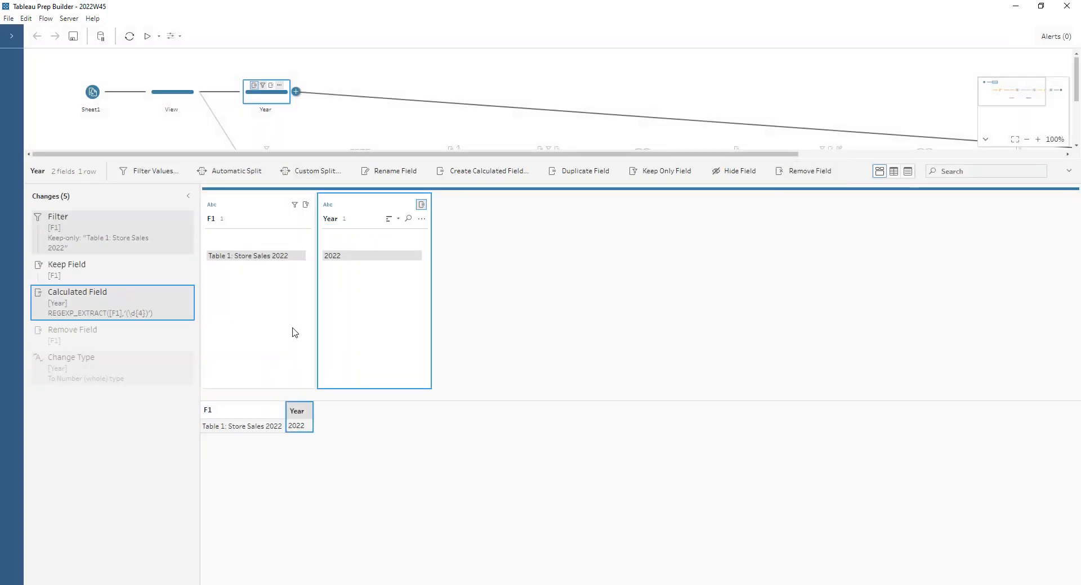
pyautogui.click(100, 370)
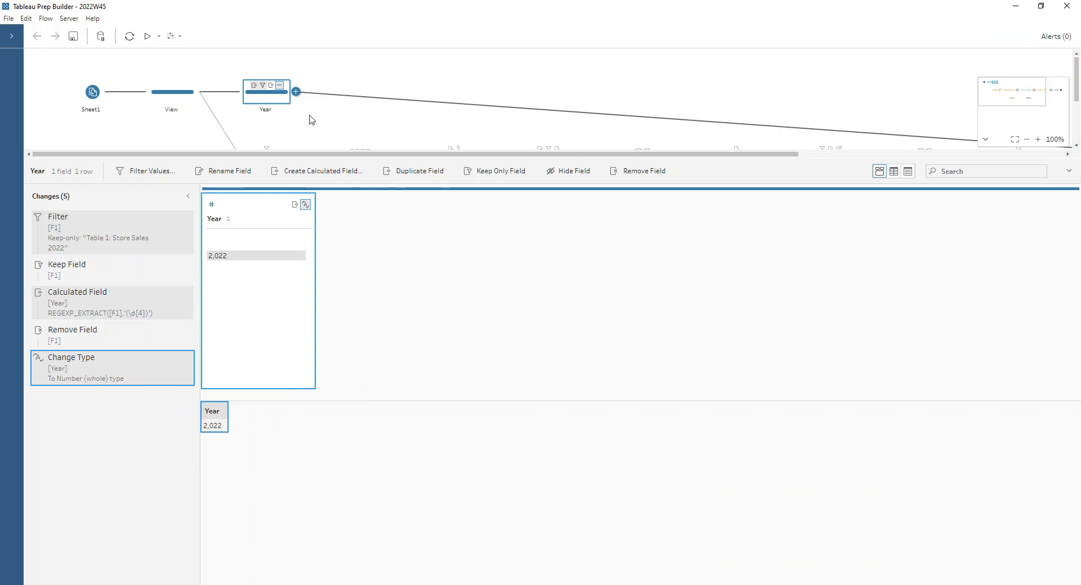
# Inspect the Exclude first row step and the columns-to-rows settings of Pivot 1.
pyautogui.scroll(-1, 306, 134)
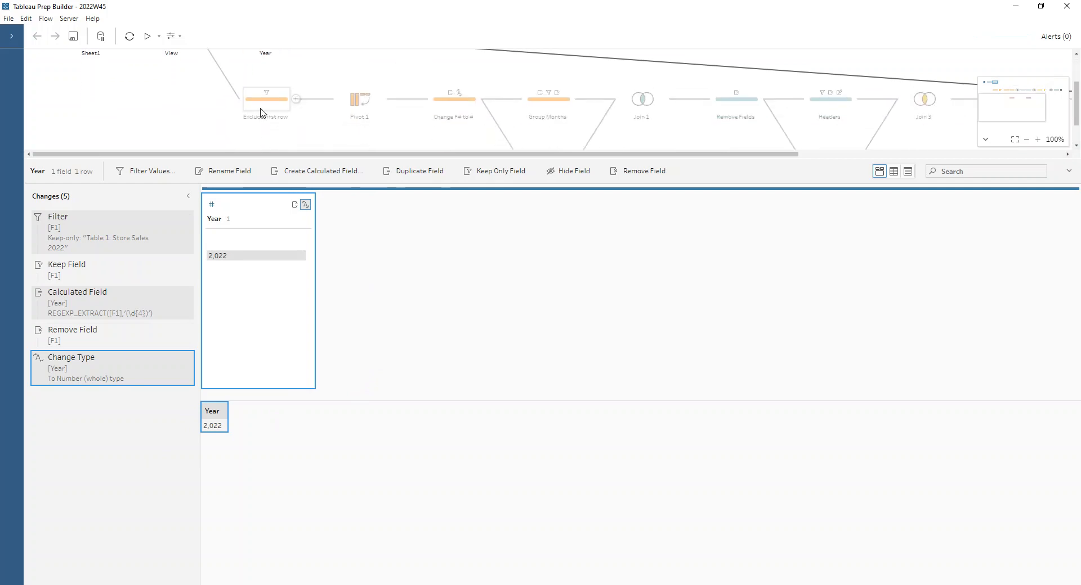
pyautogui.click(260, 112)
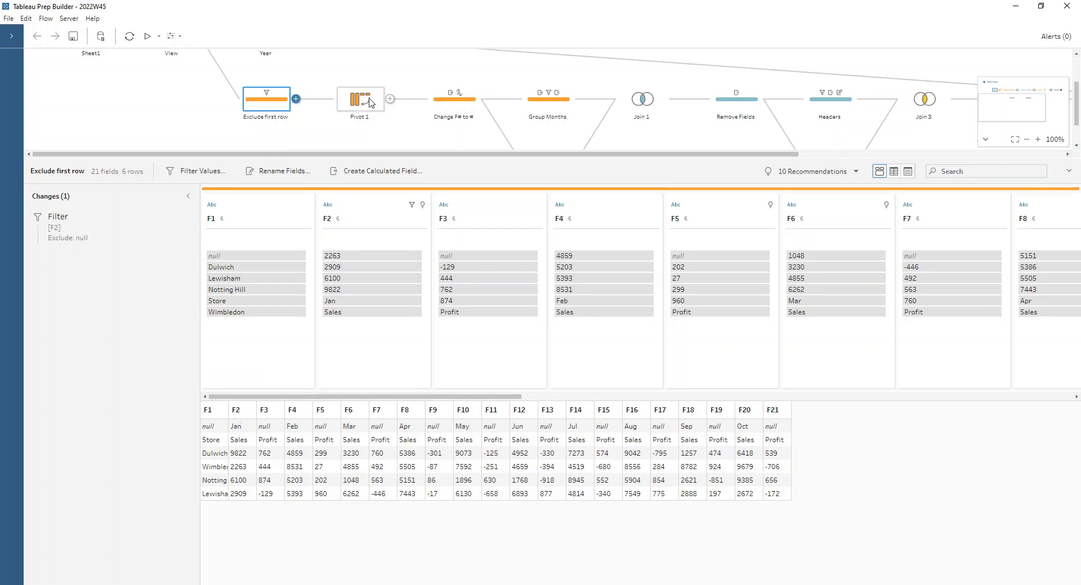
pyautogui.click(369, 101)
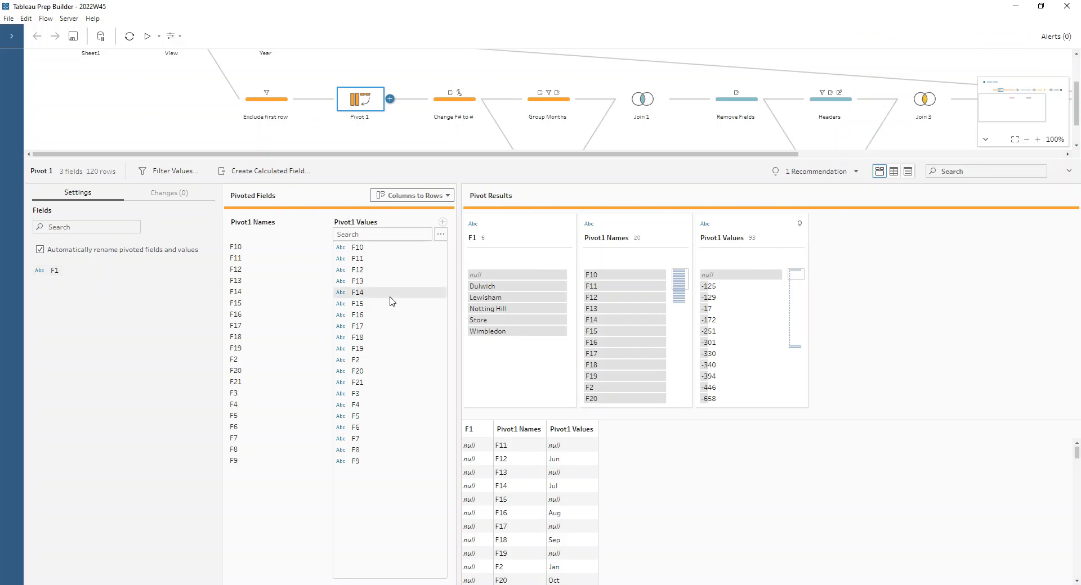
# Review the Remove Letters and Change Type changes made to Pivot1 Names in the Change F# to # step.
pyautogui.click(448, 103)
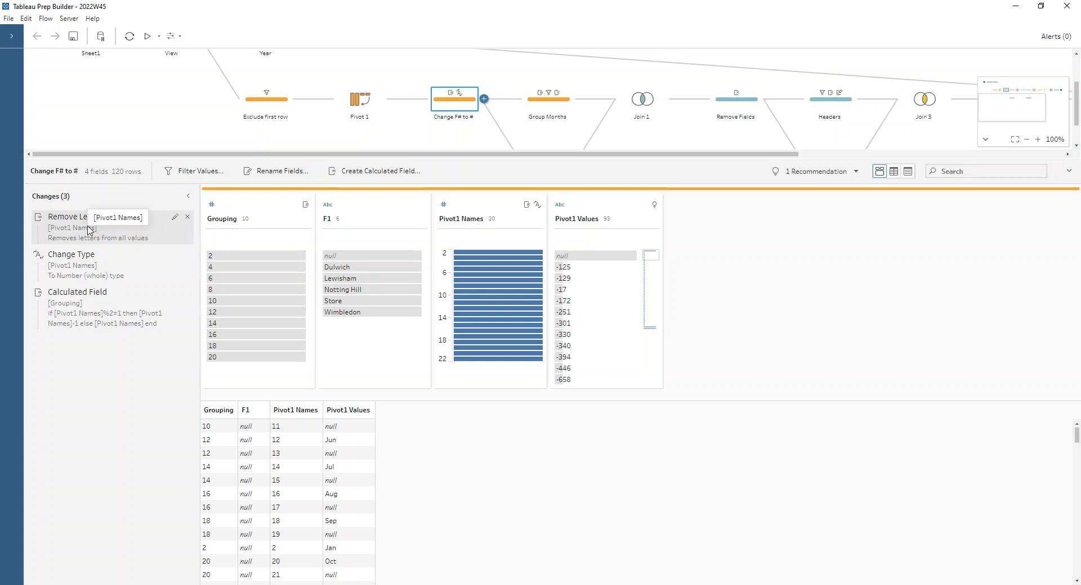
pyautogui.click(115, 232)
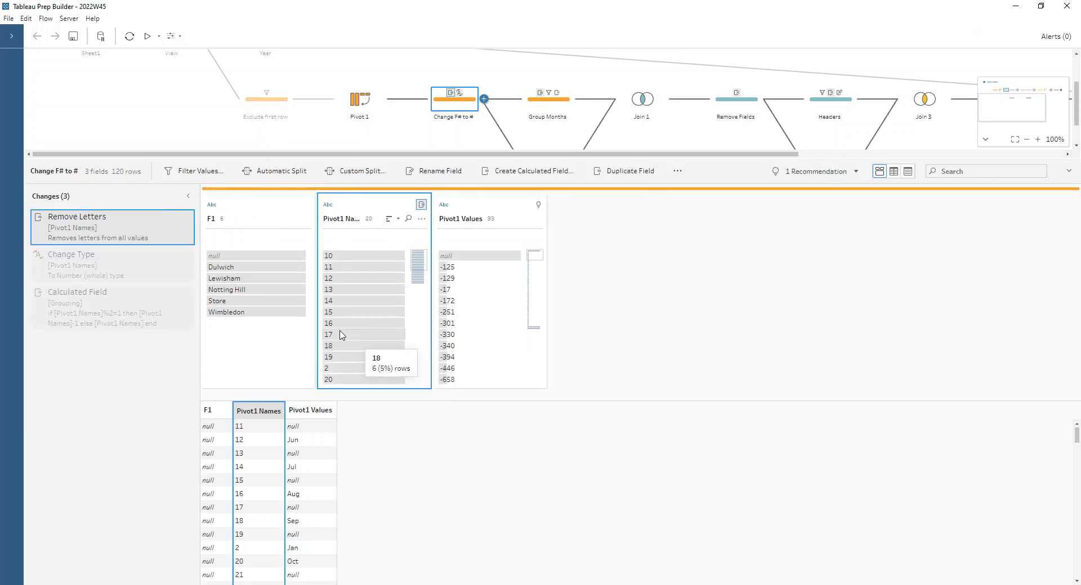
pyautogui.press('Down')
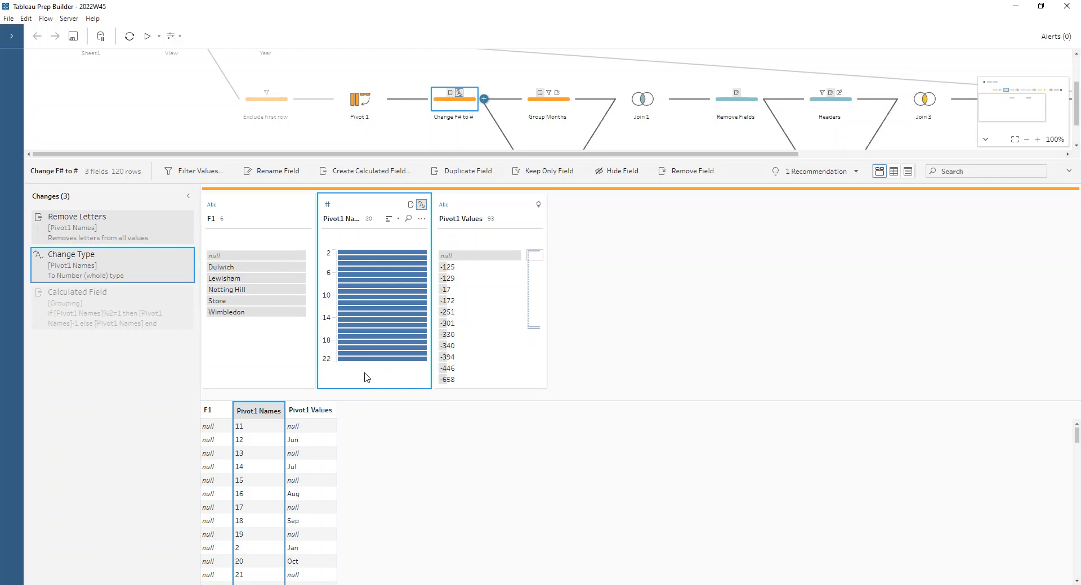
# Enlarge the profile and data area and display Pivot1 Names as individual values instead of a binned summary.
pyautogui.click(275, 271)
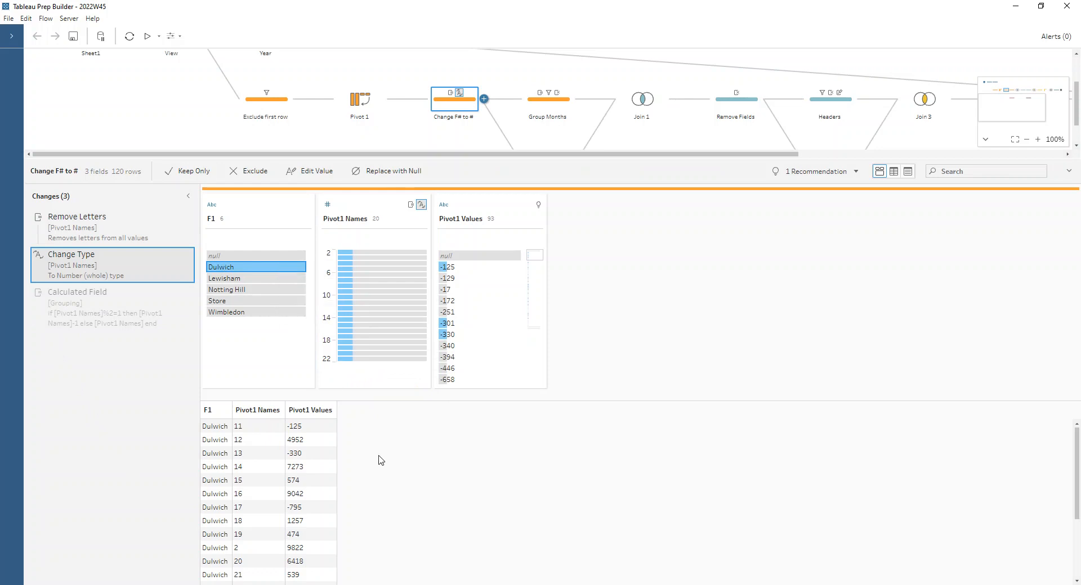
pyautogui.moveTo(330, 159); pyautogui.dragTo(329, 71)
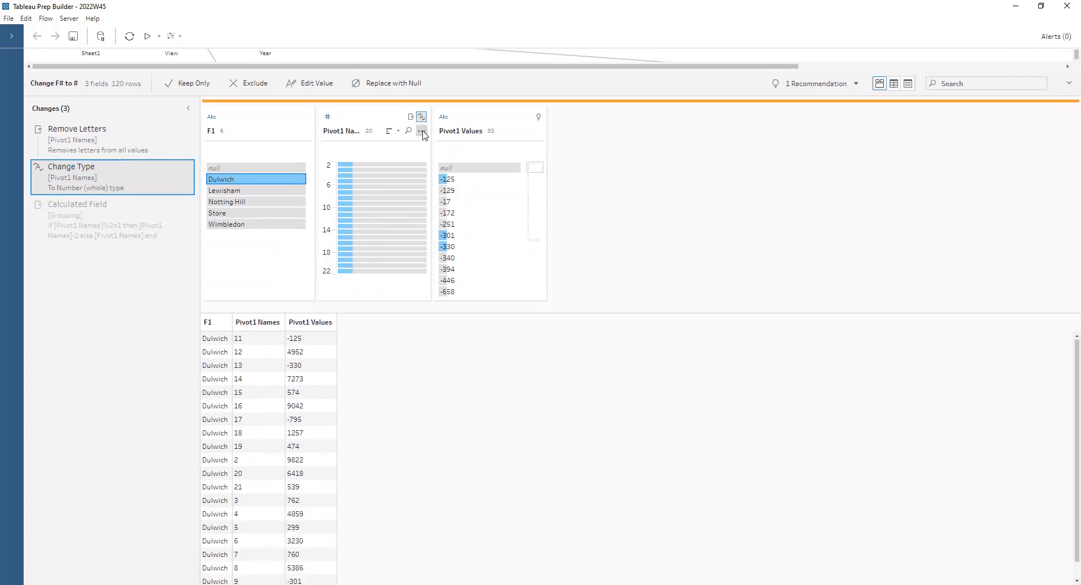
pyautogui.click(421, 131)
pyautogui.click(441, 216)
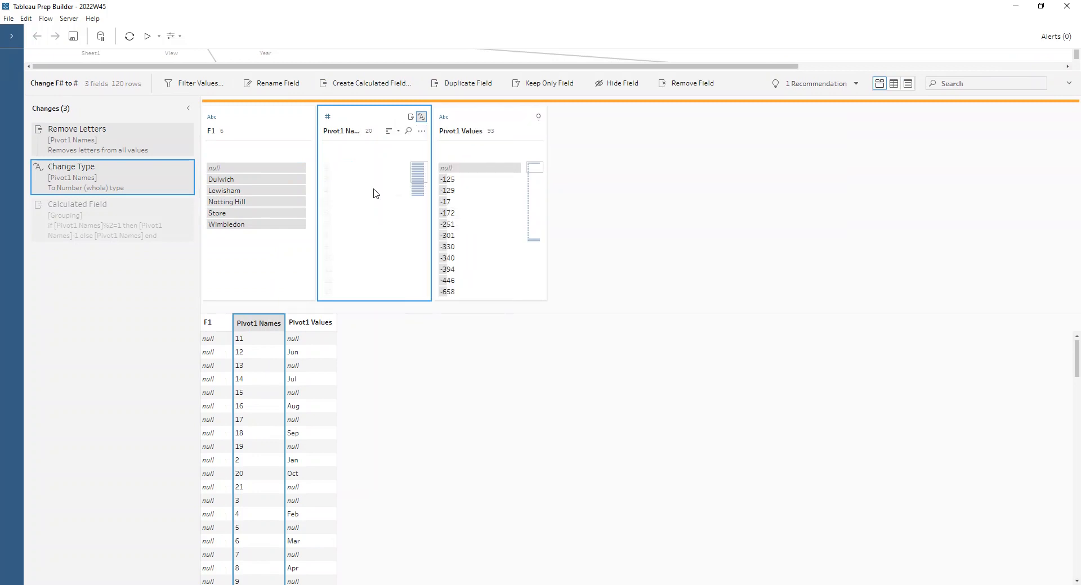
# Isolate the Dulwich rows for Pivot1 Names 2 and 3 to compare their values, and clear the selection.
pyautogui.click(250, 179)
pyautogui.click(369, 168)
pyautogui.keyDown('ctrl'); pyautogui.click(372, 180); pyautogui.keyUp('ctrl')
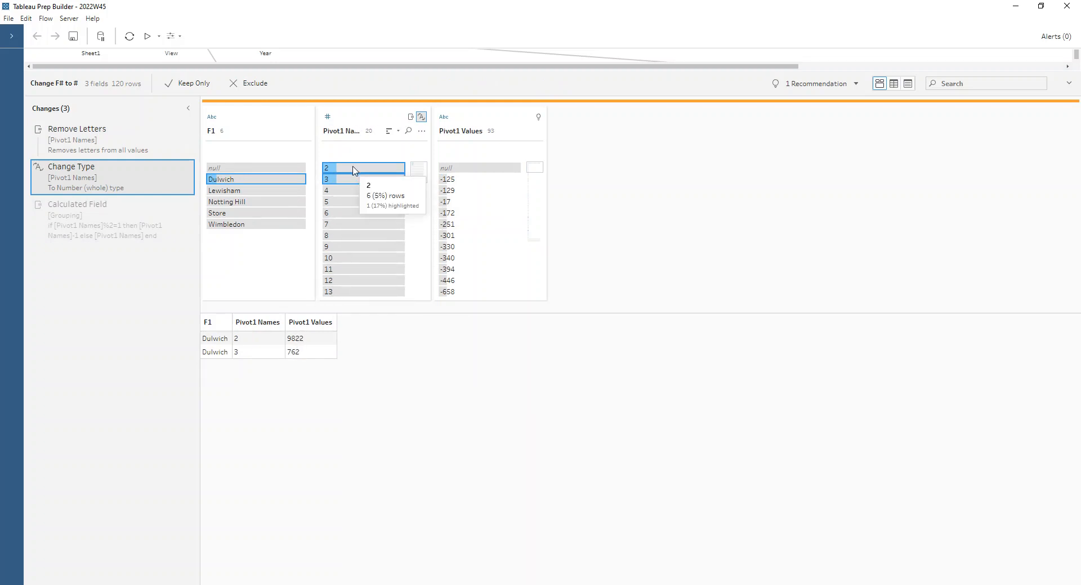
pyautogui.click(353, 169)
pyautogui.click(350, 172)
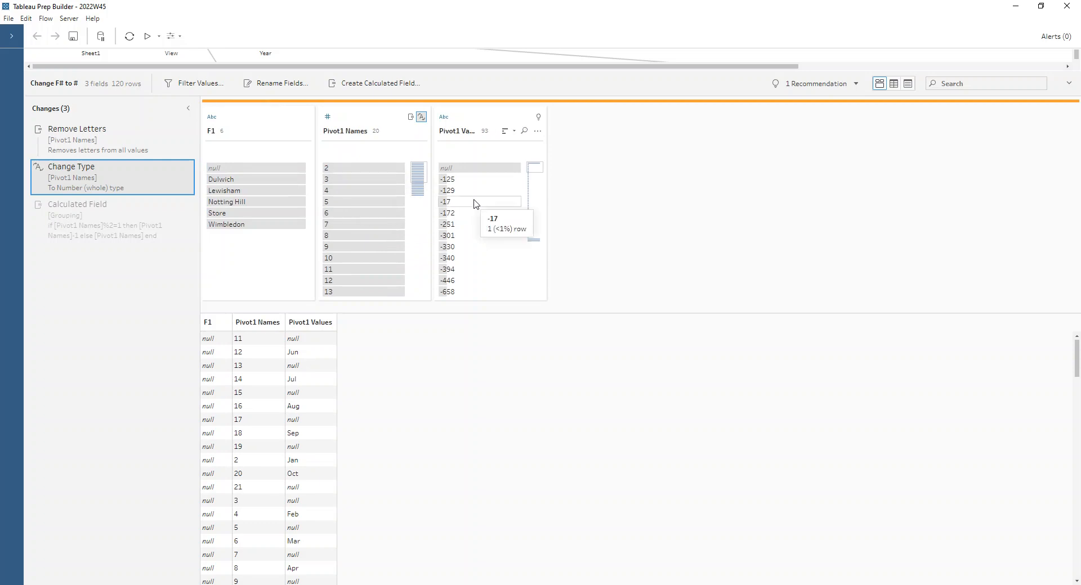
# Highlight Profit and Sales in turn within Pivot1 Values to see which Pivot1 Names each one belongs to.
pyautogui.scroll(-5, 472, 264)
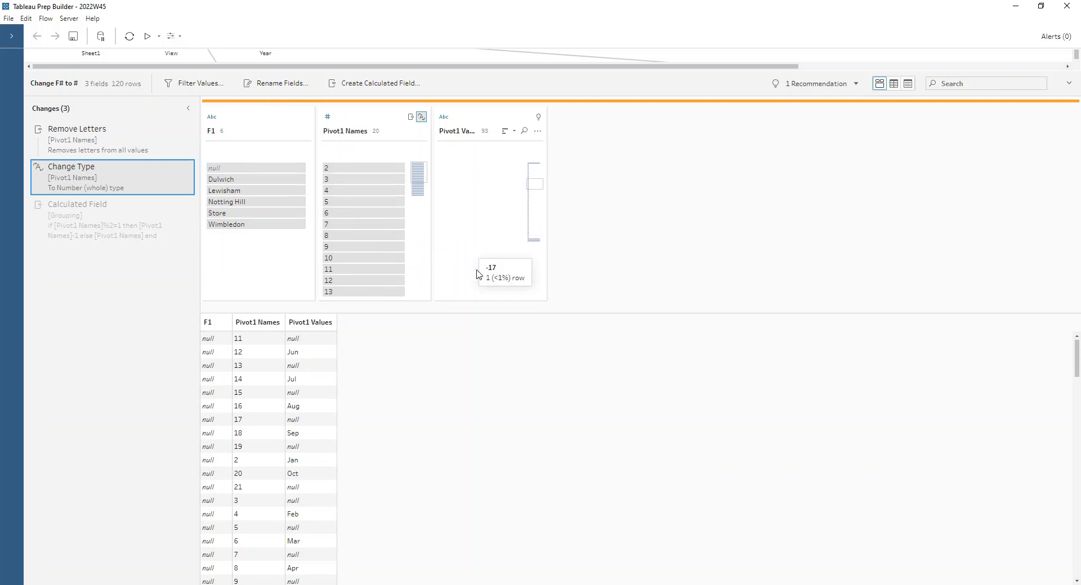
pyautogui.click(536, 238)
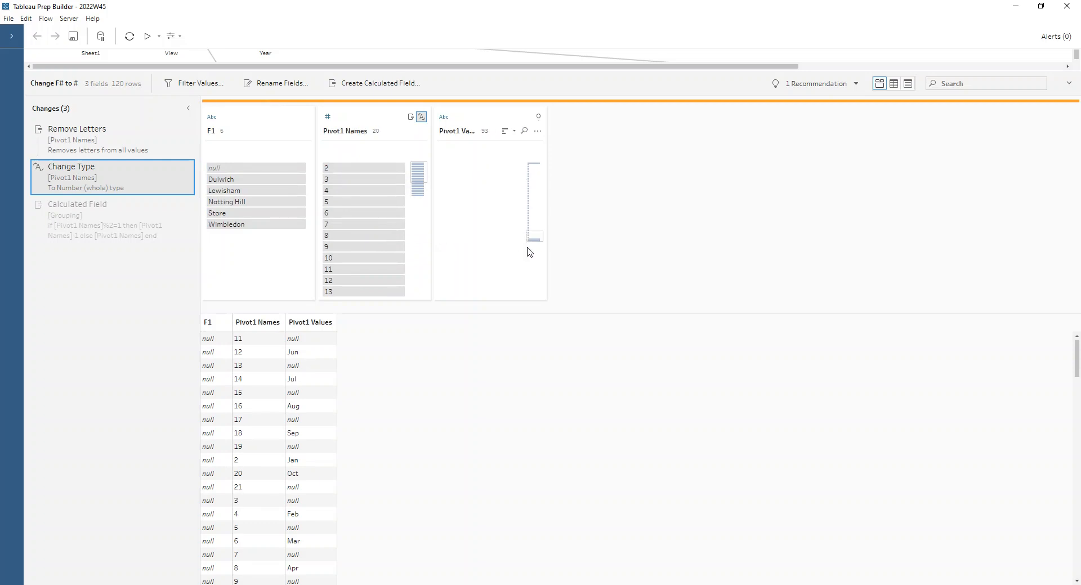
pyautogui.click(475, 271)
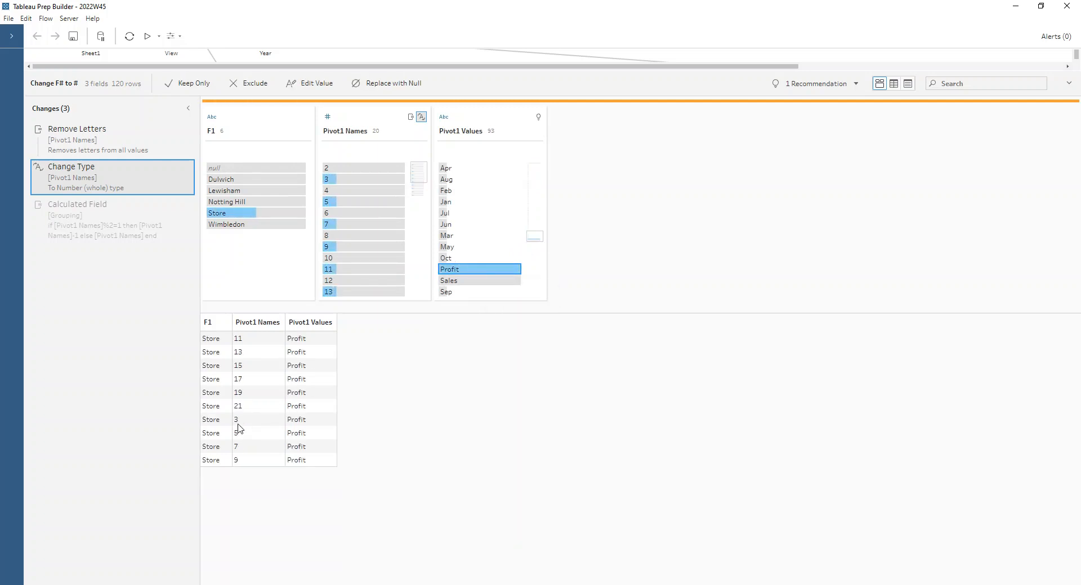
pyautogui.click(487, 291)
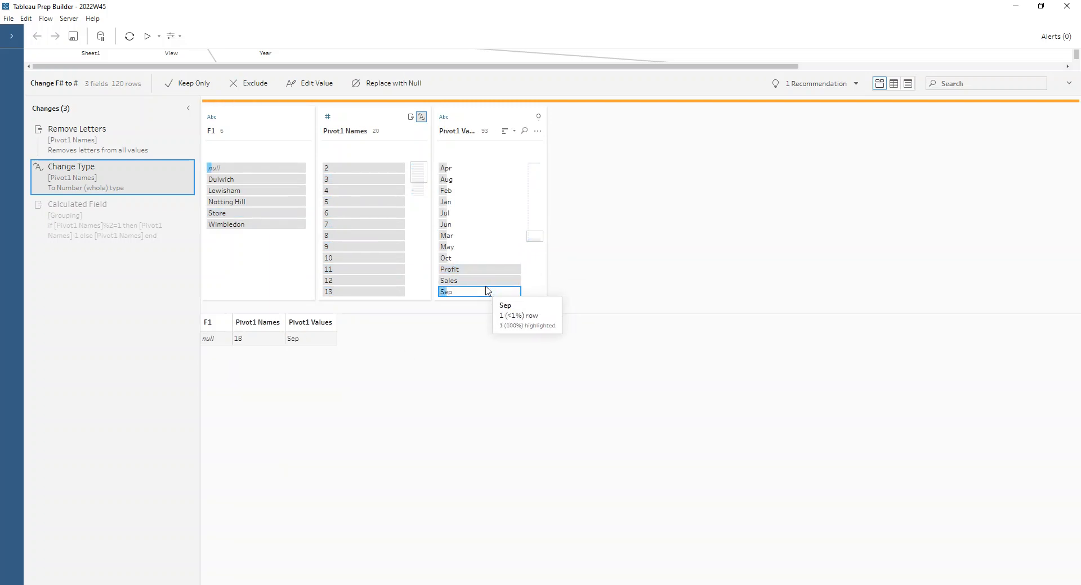
pyautogui.click(488, 281)
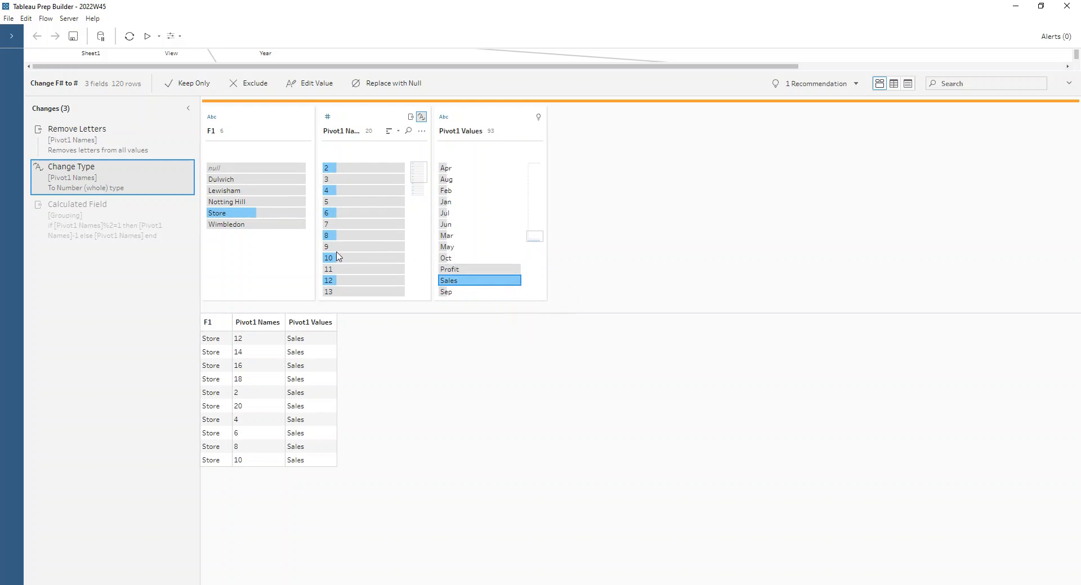
# Isolate the null and Store rows of F1 for Pivot1 Names 2 and 3.
pyautogui.click(224, 169)
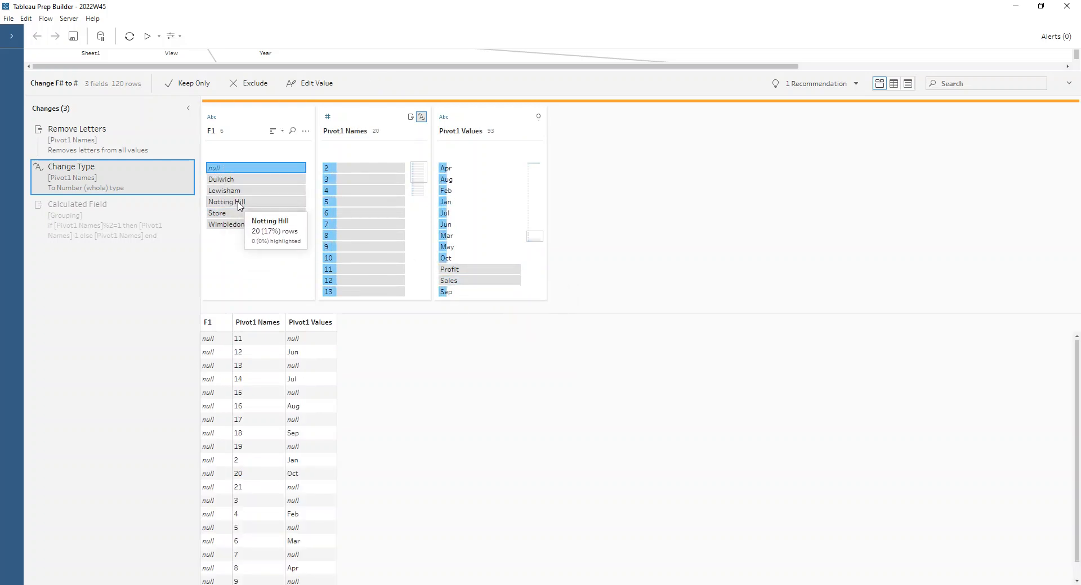
pyautogui.keyDown('ctrl'); pyautogui.click(242, 213); pyautogui.keyUp('ctrl')
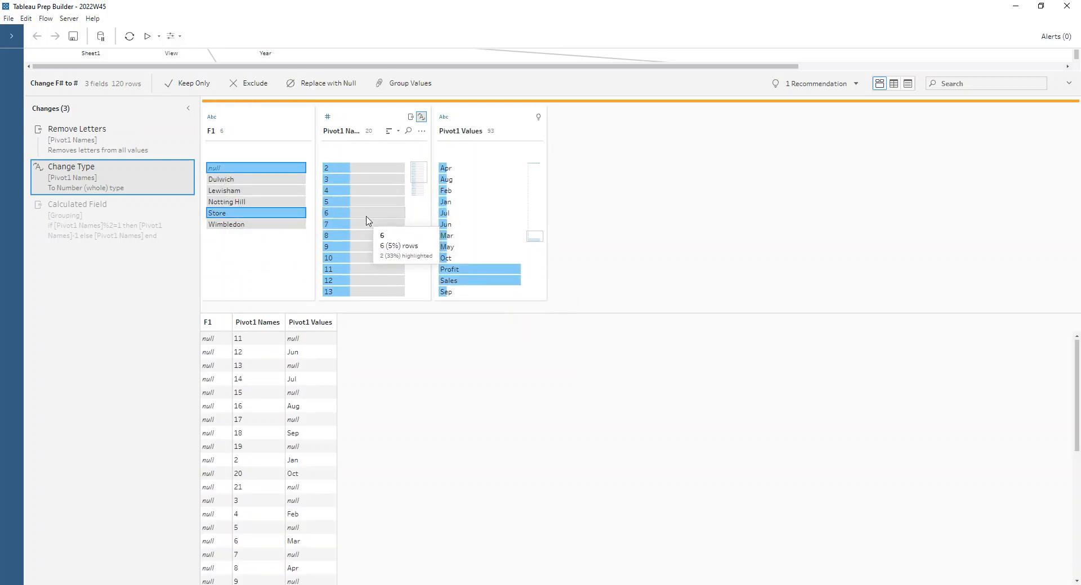
pyautogui.click(361, 169)
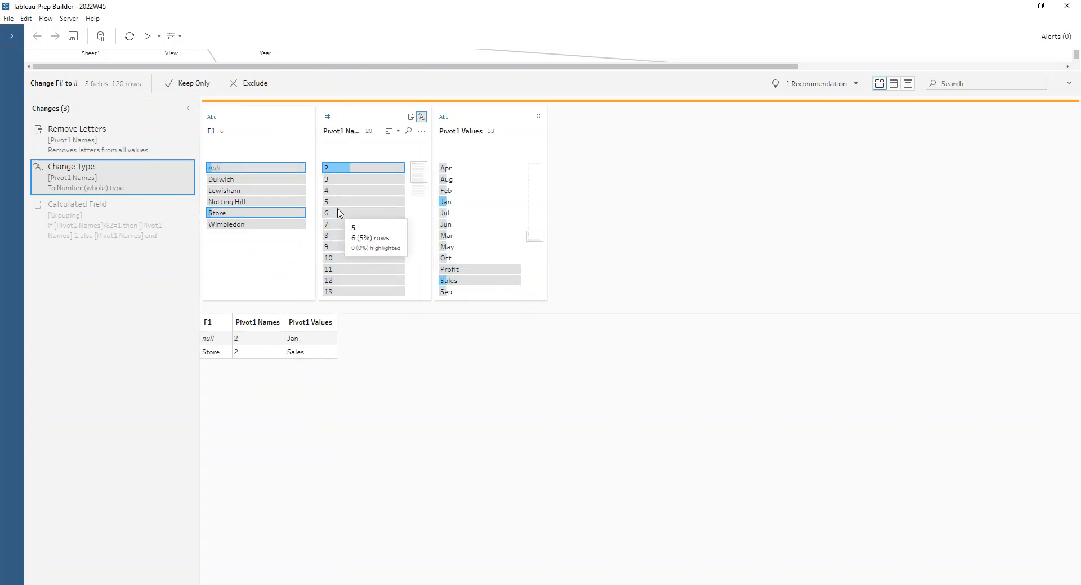
pyautogui.keyDown('ctrl'); pyautogui.click(345, 179); pyautogui.keyUp('ctrl')
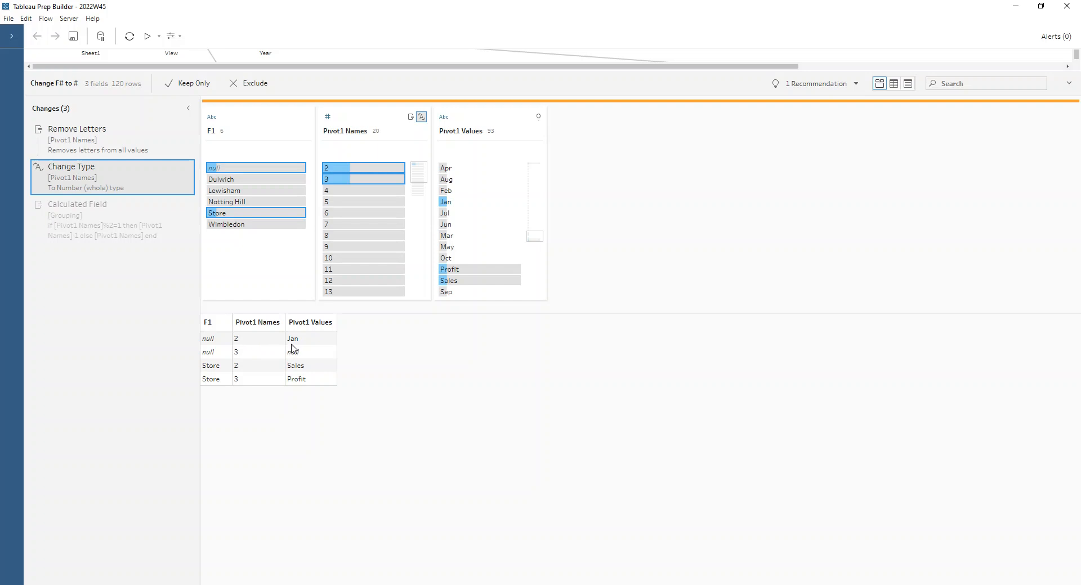
# Open the Grouping calculated field to examine its odd/even formula, and close it without changes.
pyautogui.doubleClick(177, 216)
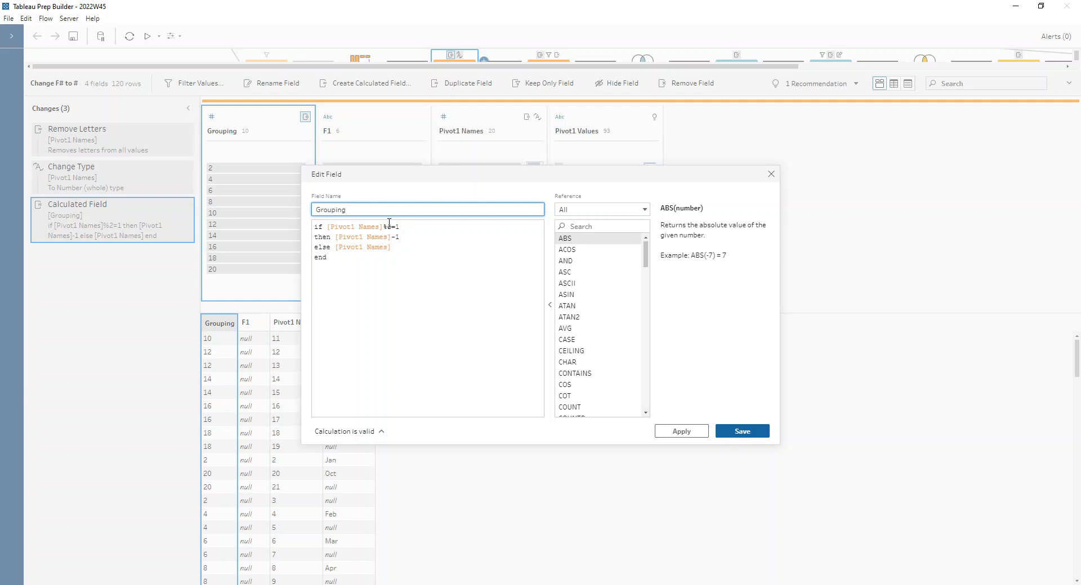
pyautogui.click(399, 226)
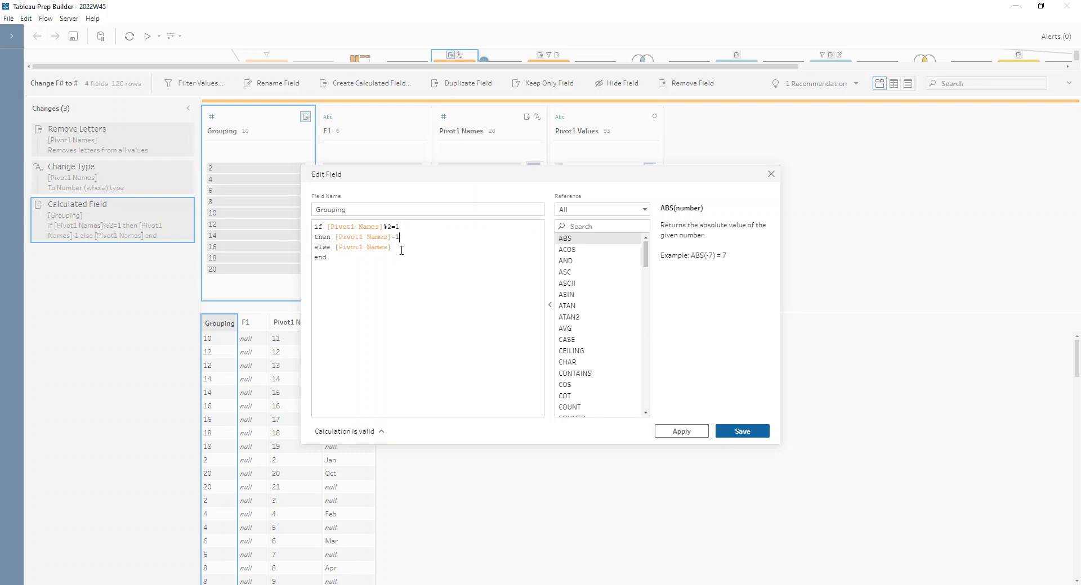
pyautogui.click(771, 174)
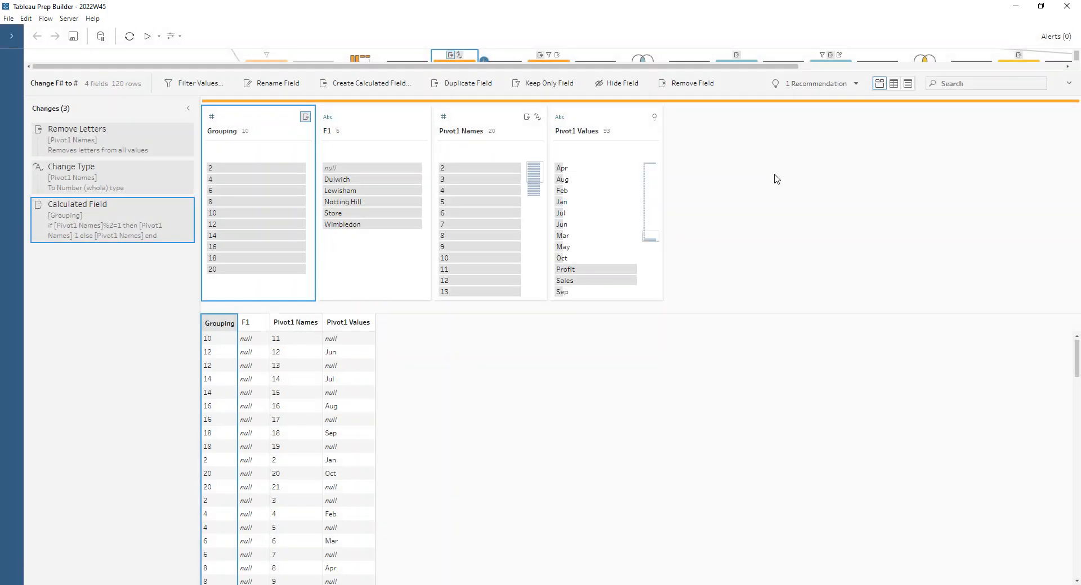
# Isolate the null and Store rows of F1 for Grouping 2 and for Grouping 4, and enlarge the flow area again.
pyautogui.click(331, 168)
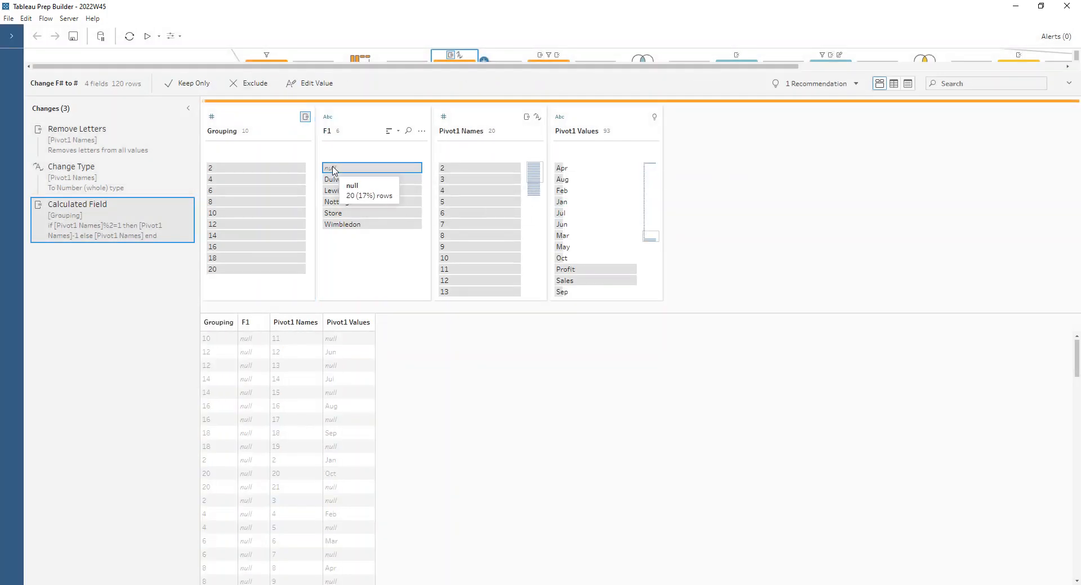
pyautogui.keyDown('ctrl'); pyautogui.click(337, 215); pyautogui.keyUp('ctrl')
pyautogui.click(234, 168)
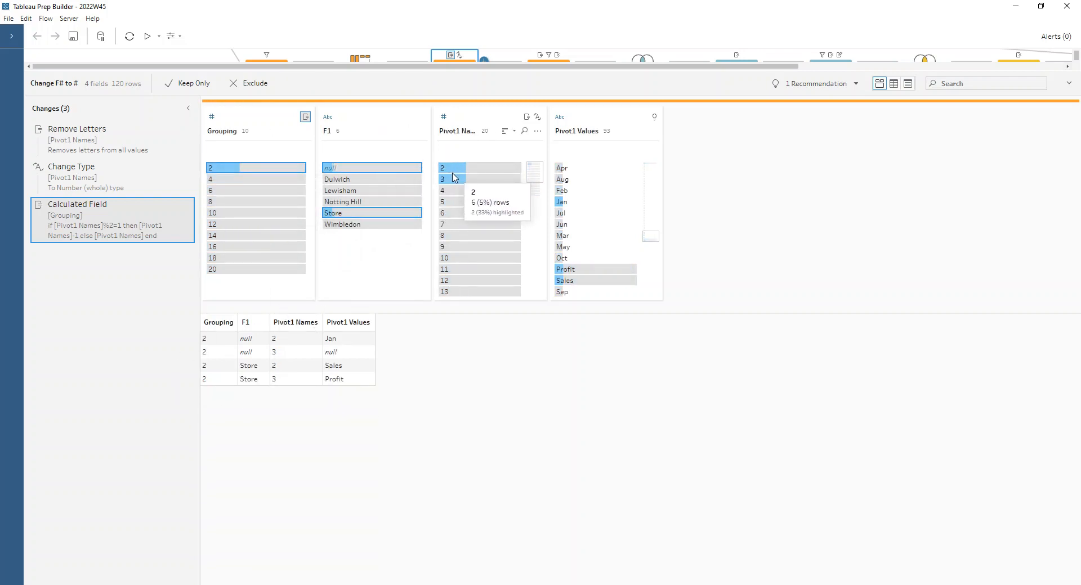
pyautogui.click(237, 180)
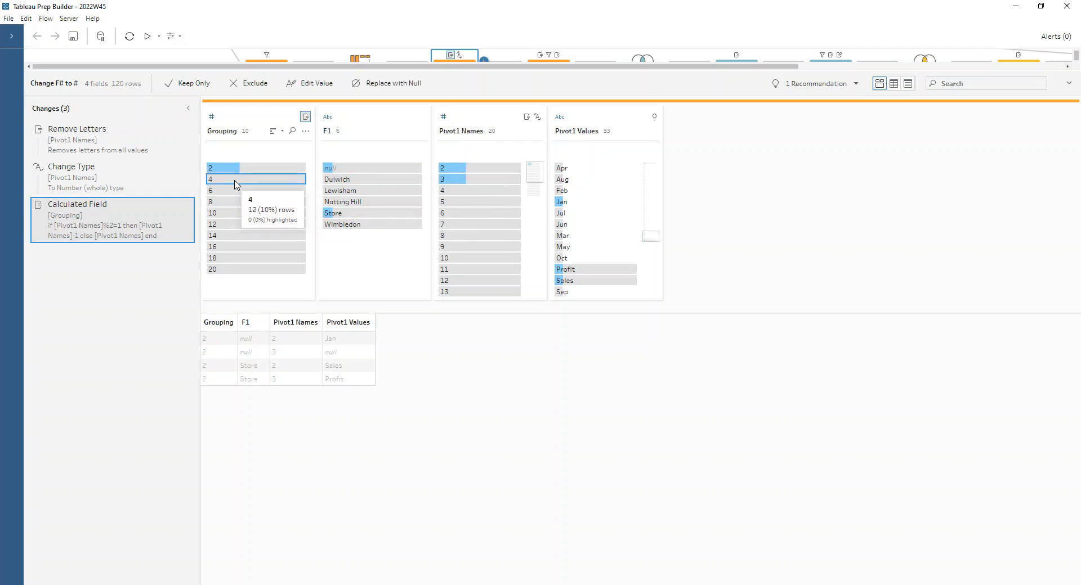
pyautogui.keyDown('ctrl'); pyautogui.click(341, 168); pyautogui.keyUp('ctrl')
pyautogui.keyDown('ctrl'); pyautogui.click(350, 214); pyautogui.keyUp('ctrl')
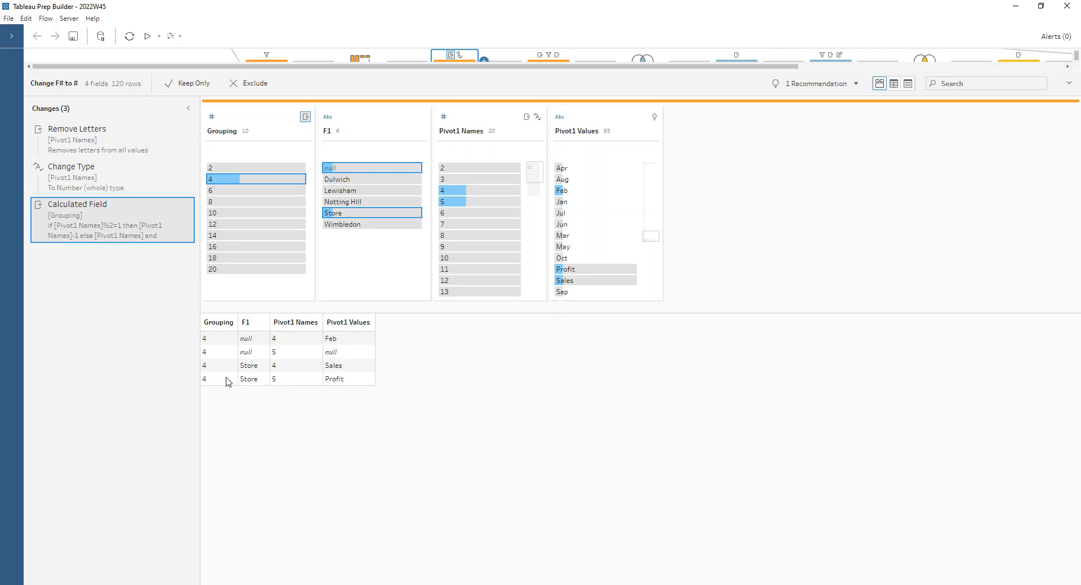
pyautogui.moveTo(330, 69); pyautogui.dragTo(356, 201)
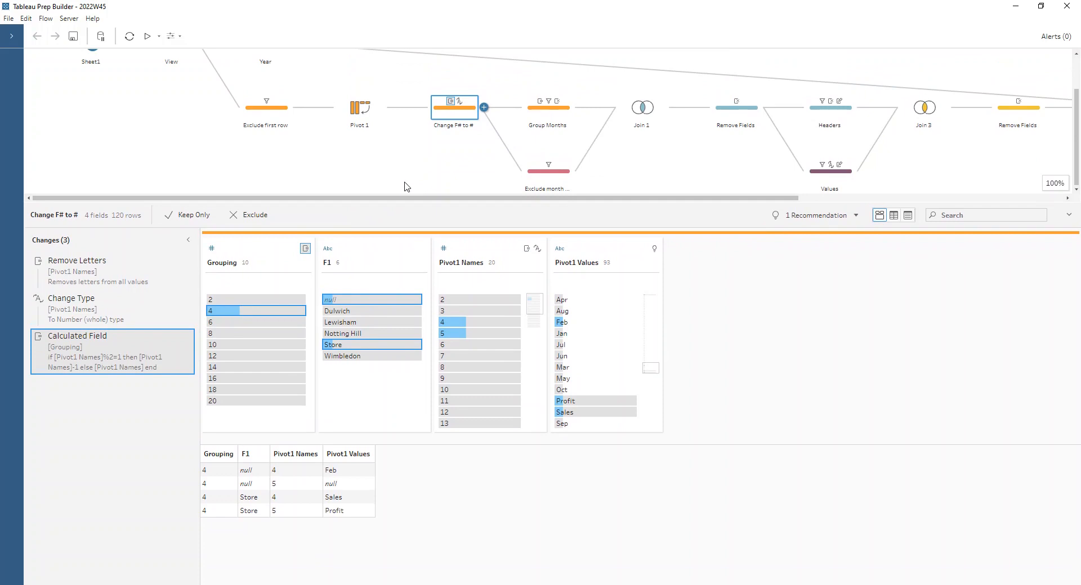
# Review the F1 keep-only null filter and the F1 field removal in the Group Months step.
pyautogui.click(536, 112)
pyautogui.click(48, 284)
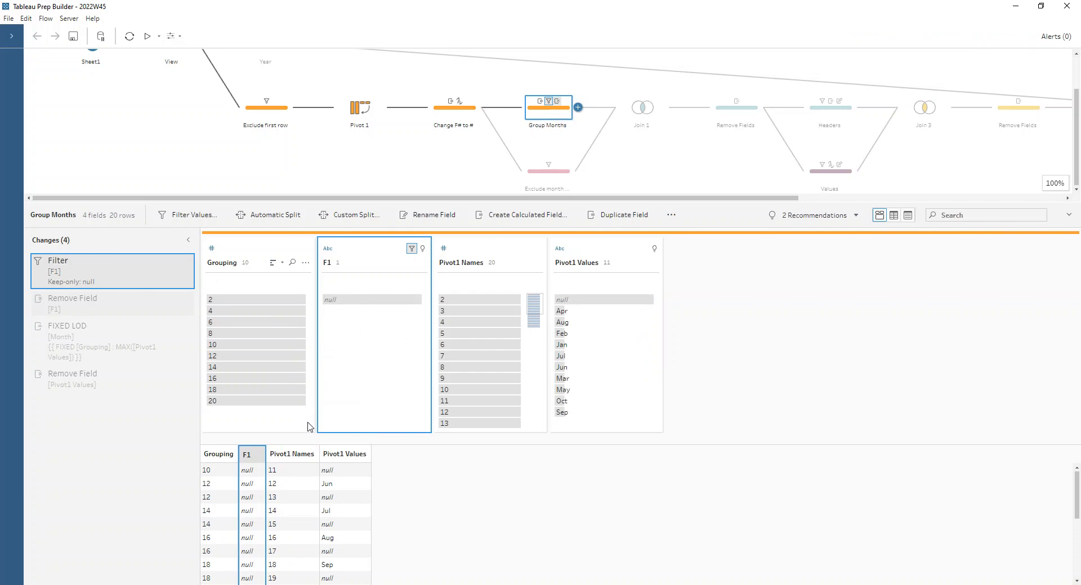
pyautogui.click(83, 316)
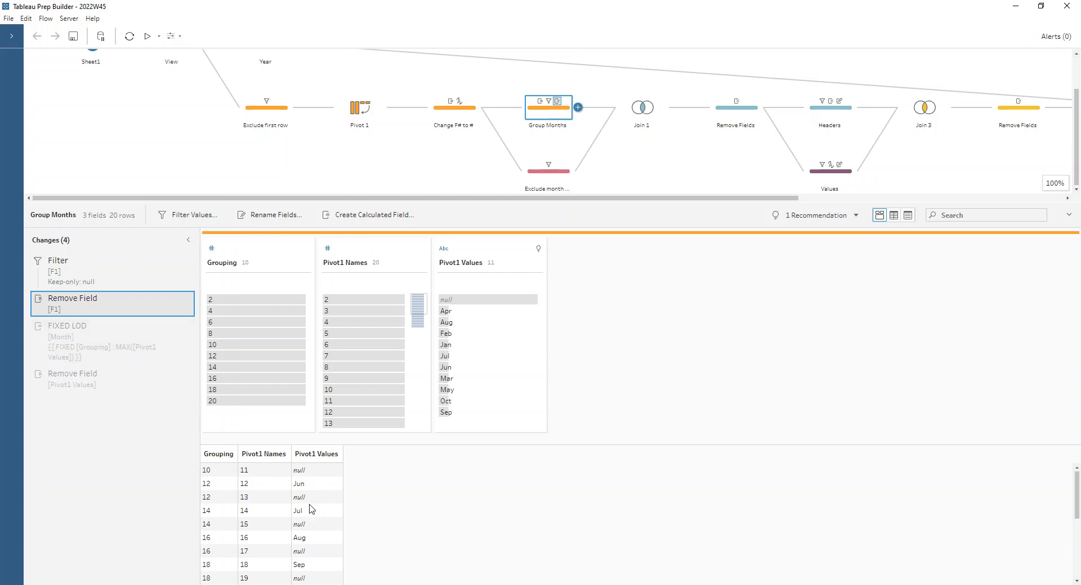
# Examine the Month FIXED LOD settings in Group Months without changing them, and review the removal of Pivot1 Values.
pyautogui.click(177, 333)
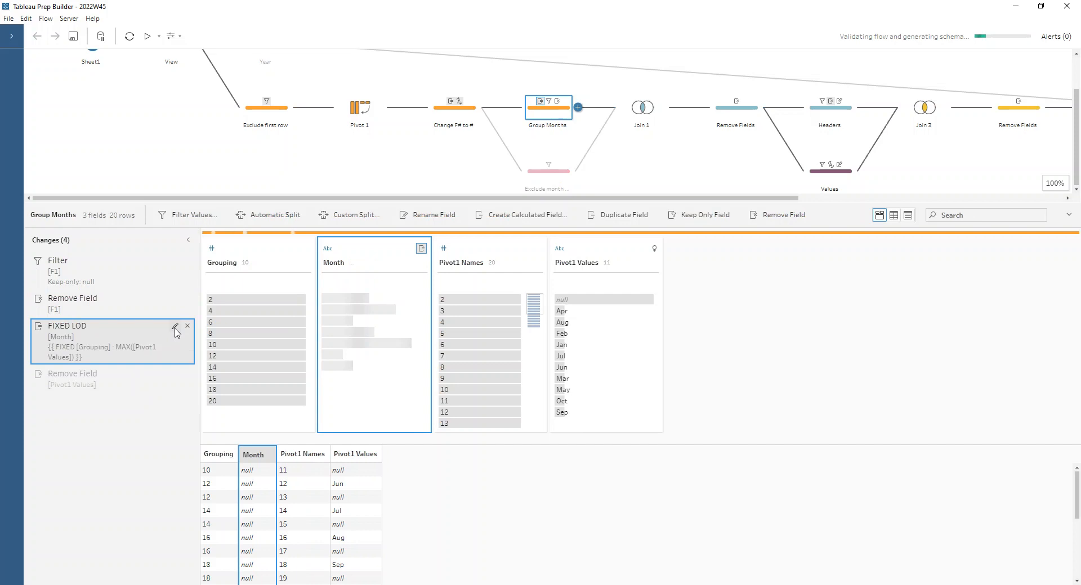
pyautogui.click(175, 327)
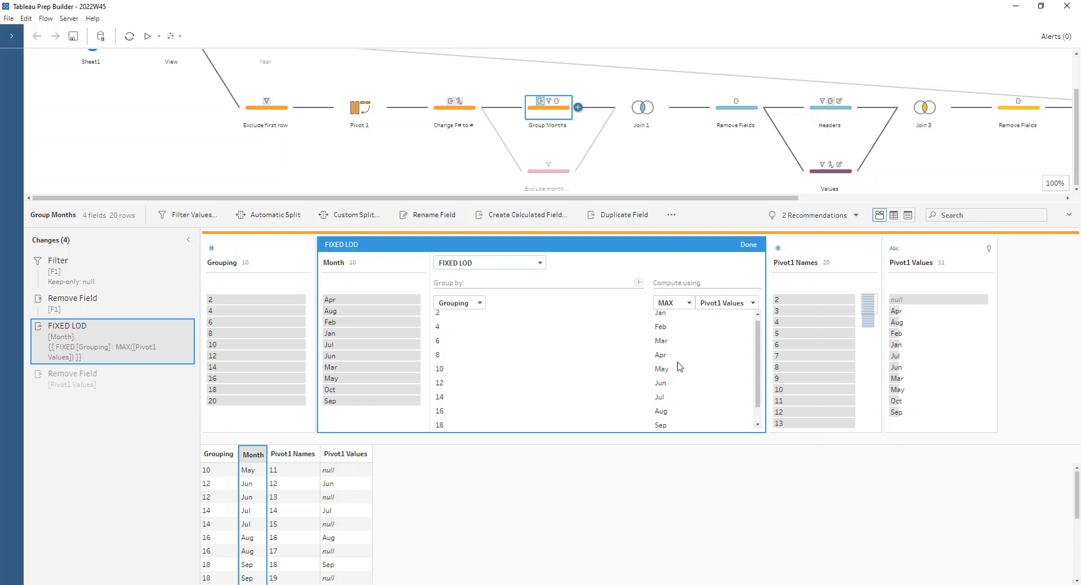
pyautogui.click(744, 246)
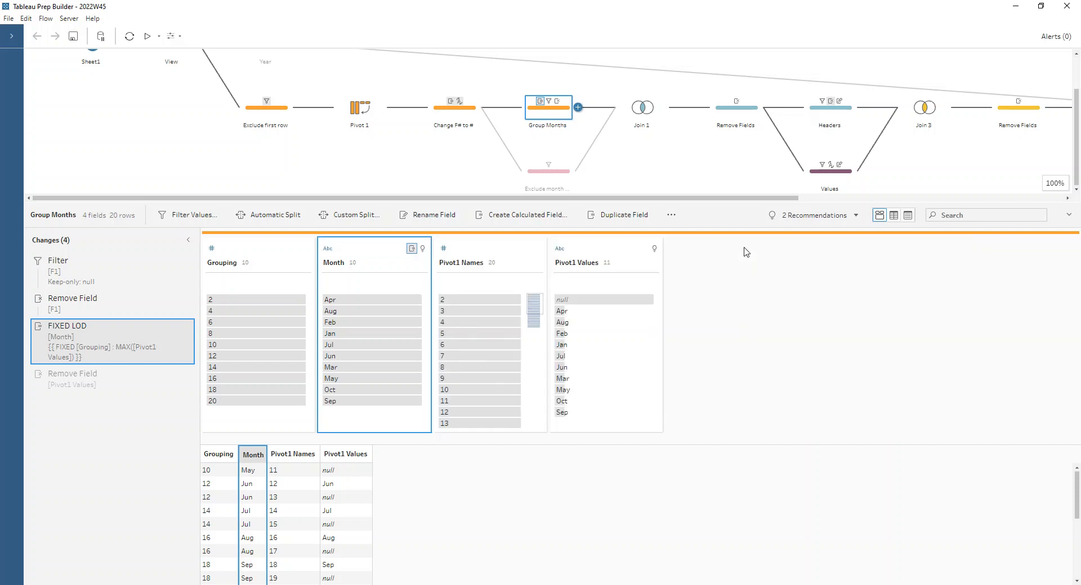
pyautogui.click(82, 390)
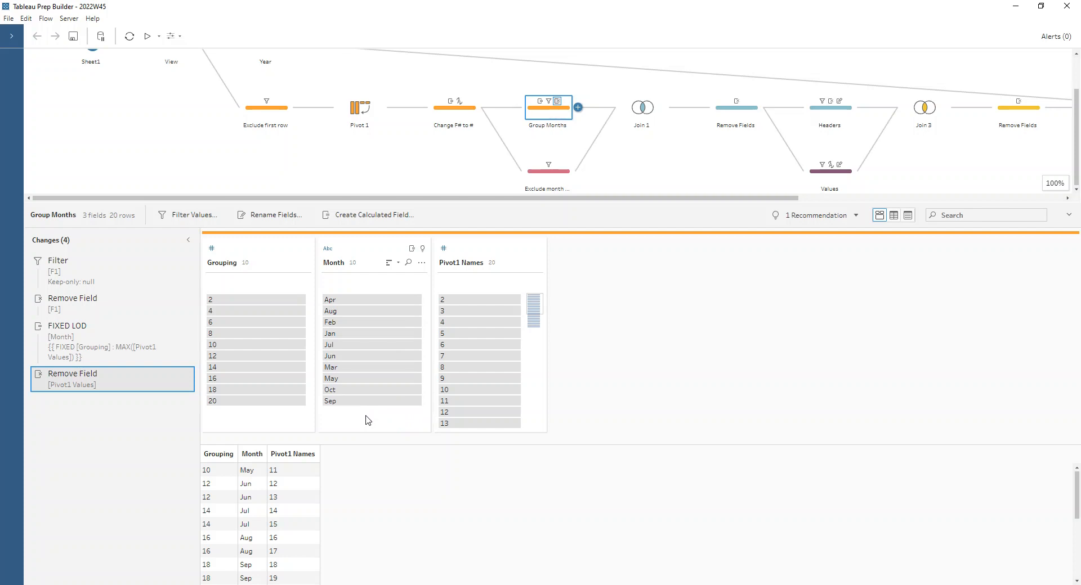
# Compare the F1 null exclusion in the Exclude month info step with the changes in Group Months.
pyautogui.click(543, 178)
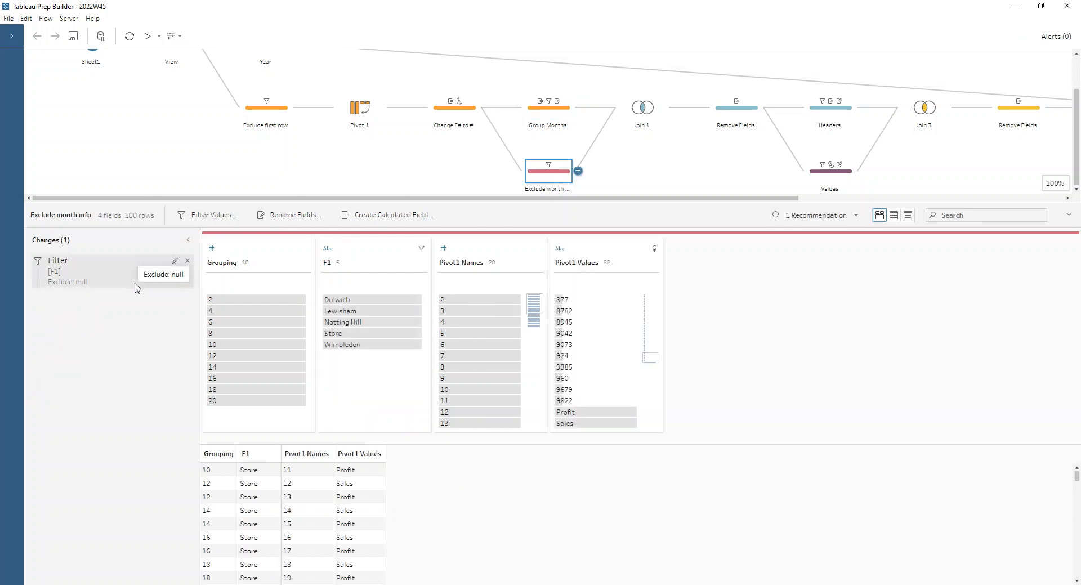
pyautogui.click(550, 107)
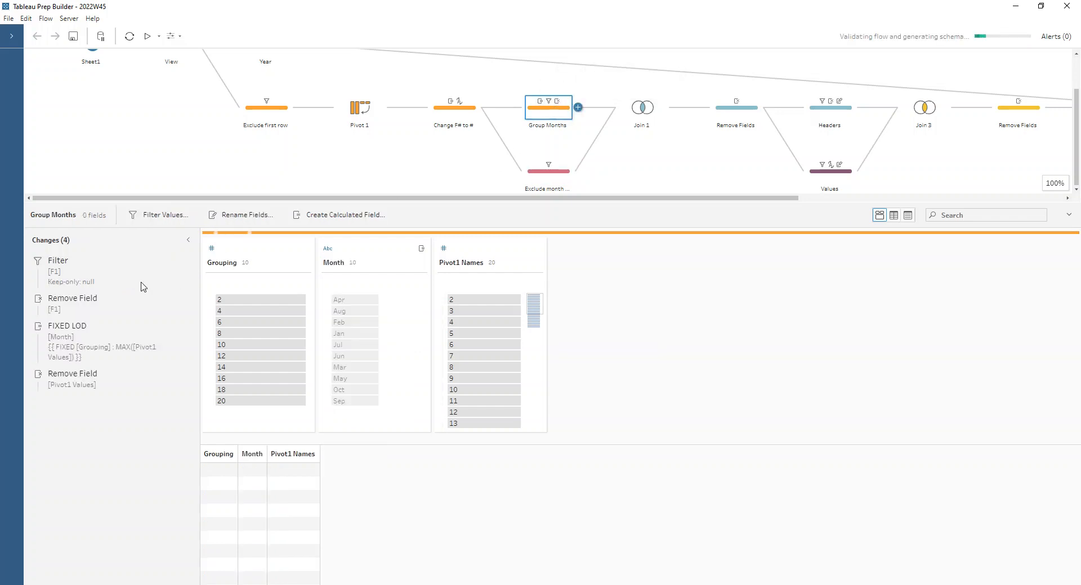
pyautogui.click(554, 178)
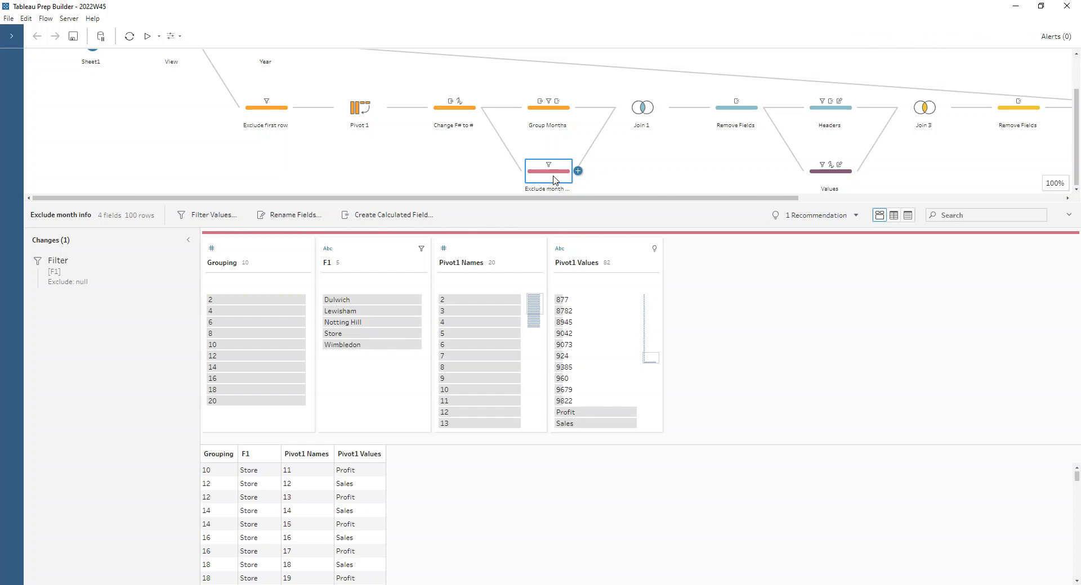
# Examine Join 1's clauses and results, and review the Remove Fields step that follows it.
pyautogui.click(734, 110)
pyautogui.click(643, 111)
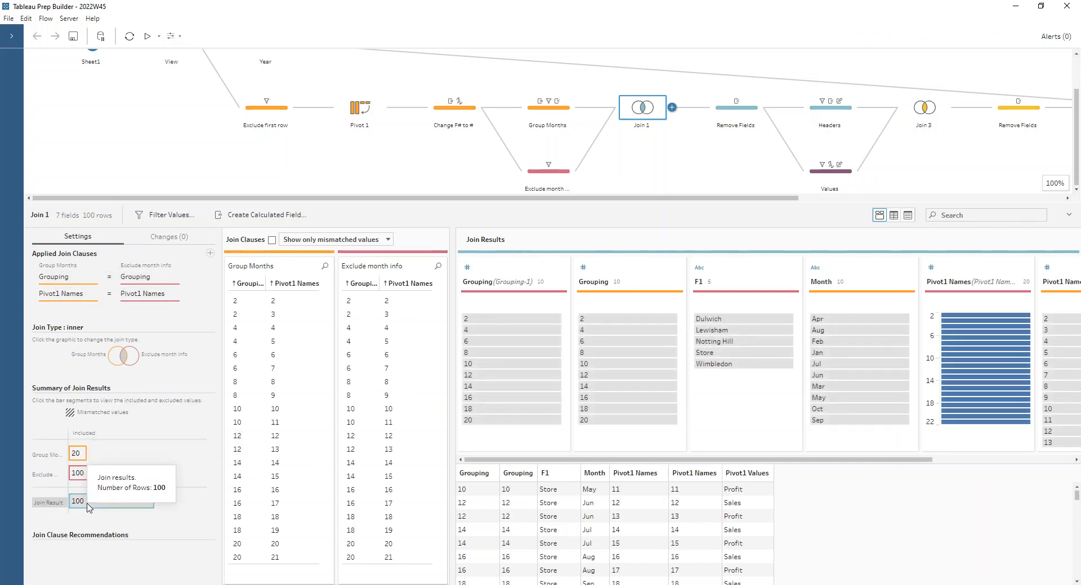
pyautogui.click(723, 109)
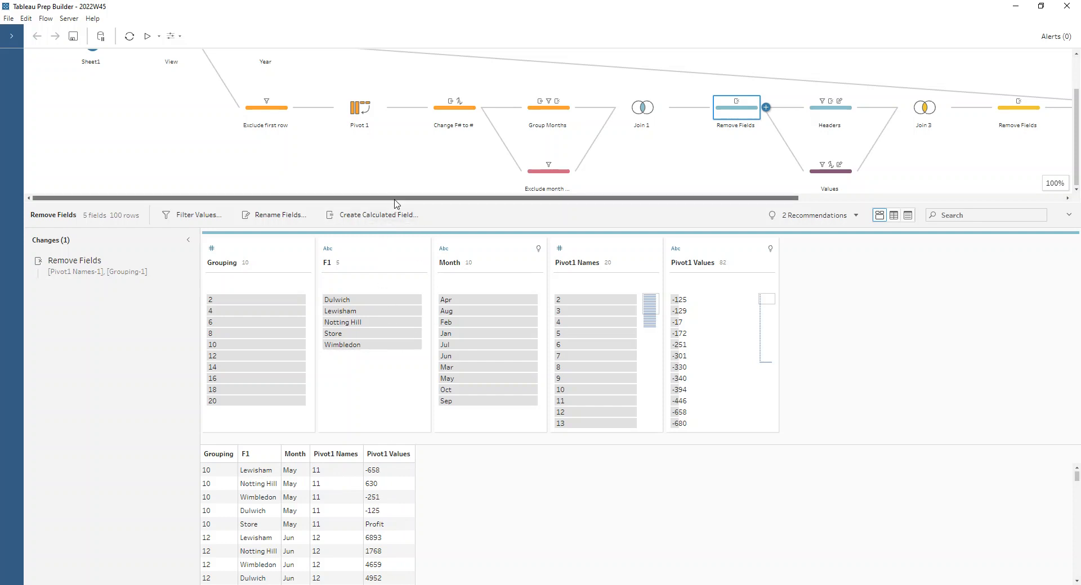
# Review the Headers step from its keep-only Store filter to the rename of Pivot1 Values to Headers.
pyautogui.moveTo(395, 199); pyautogui.dragTo(658, 186)
pyautogui.click(466, 118)
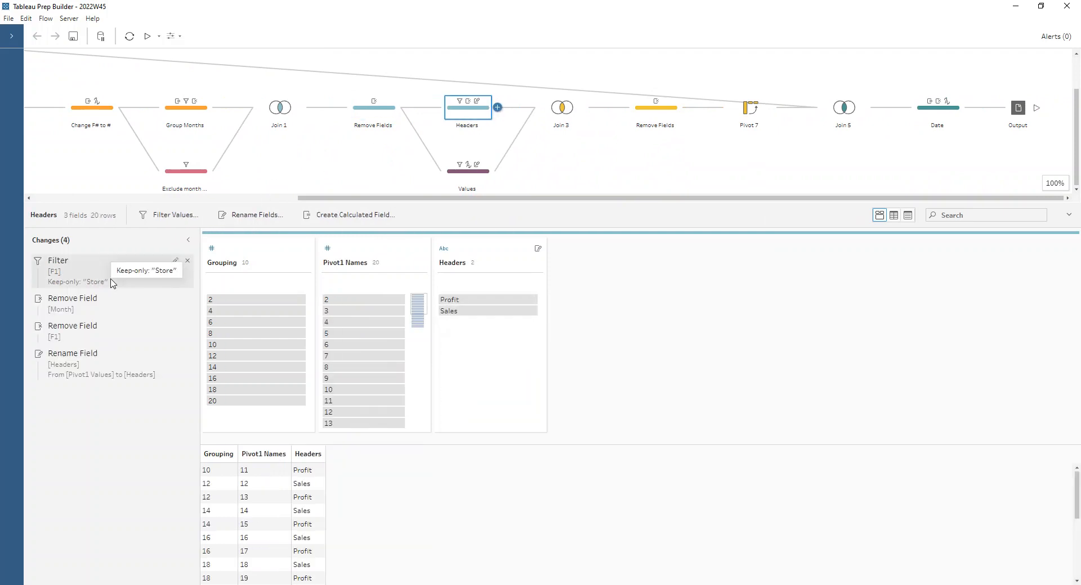
pyautogui.click(113, 281)
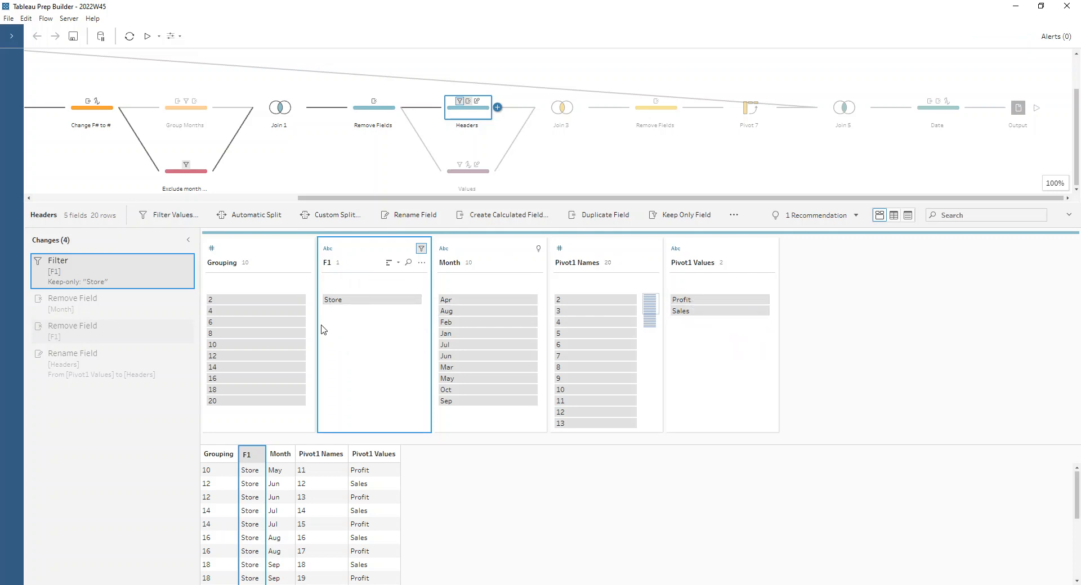
pyautogui.click(66, 362)
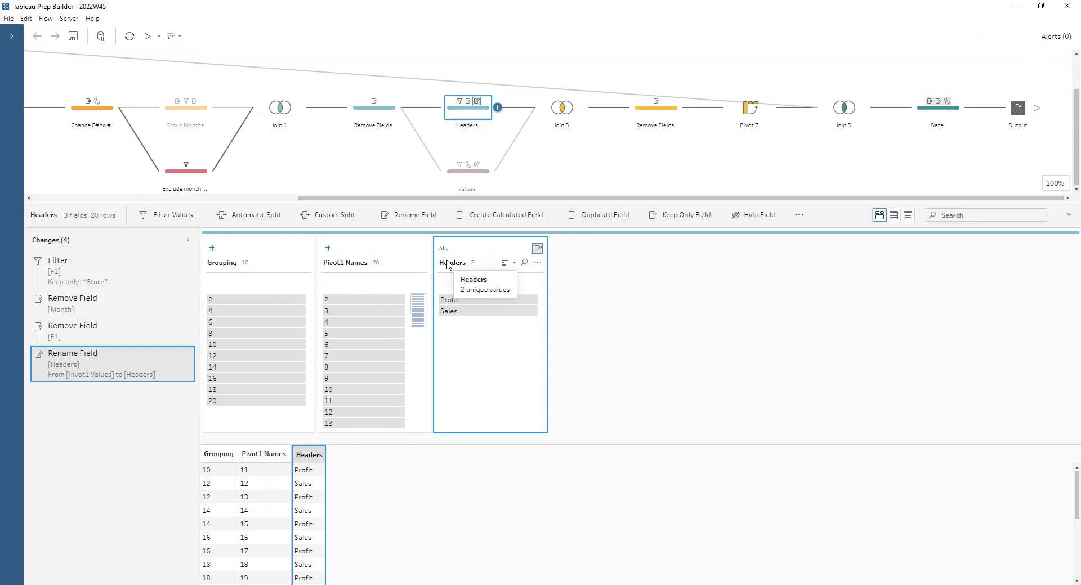
# Step through the Values step's changes: the Store exclusion, the Store and Values renames, and the whole-number type change.
pyautogui.click(477, 179)
pyautogui.click(116, 285)
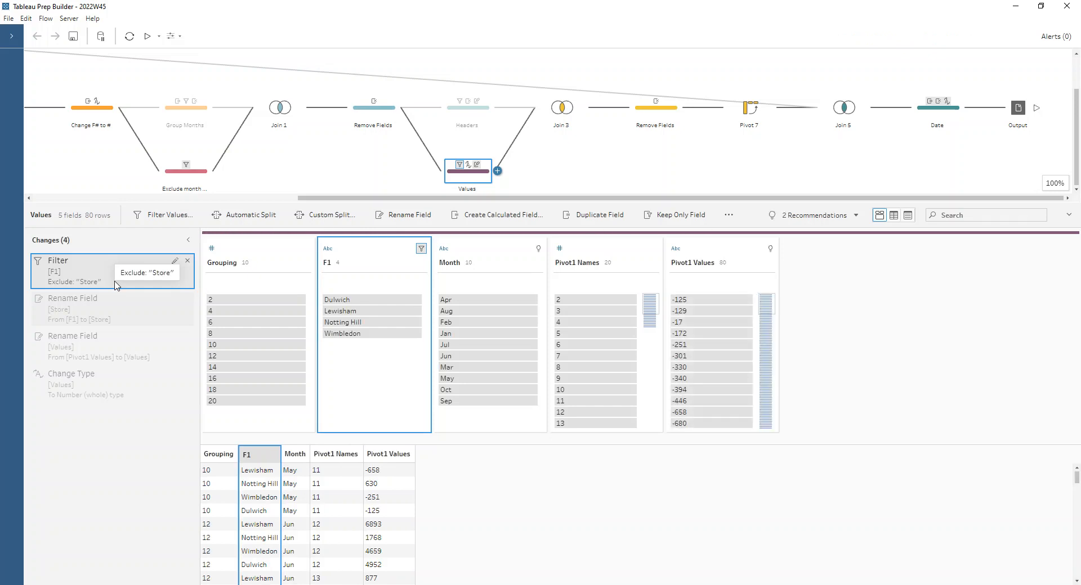
pyautogui.click(112, 318)
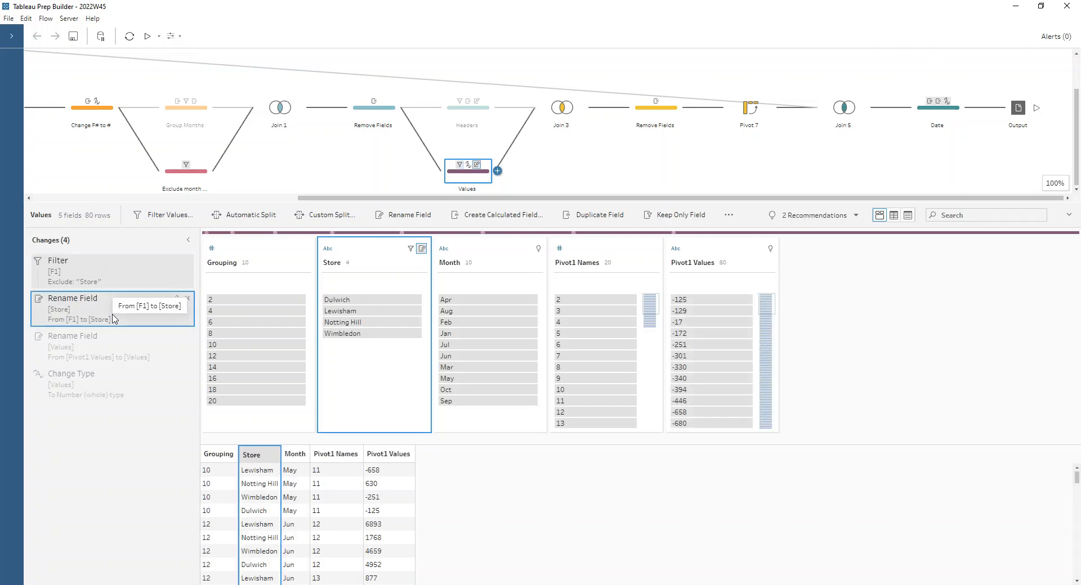
pyautogui.click(109, 345)
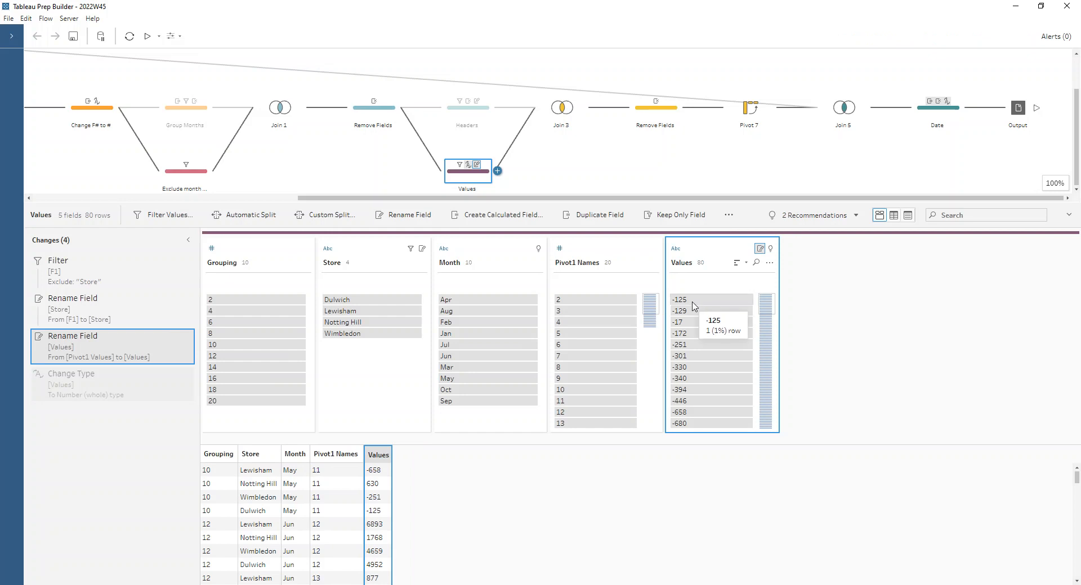
pyautogui.click(74, 384)
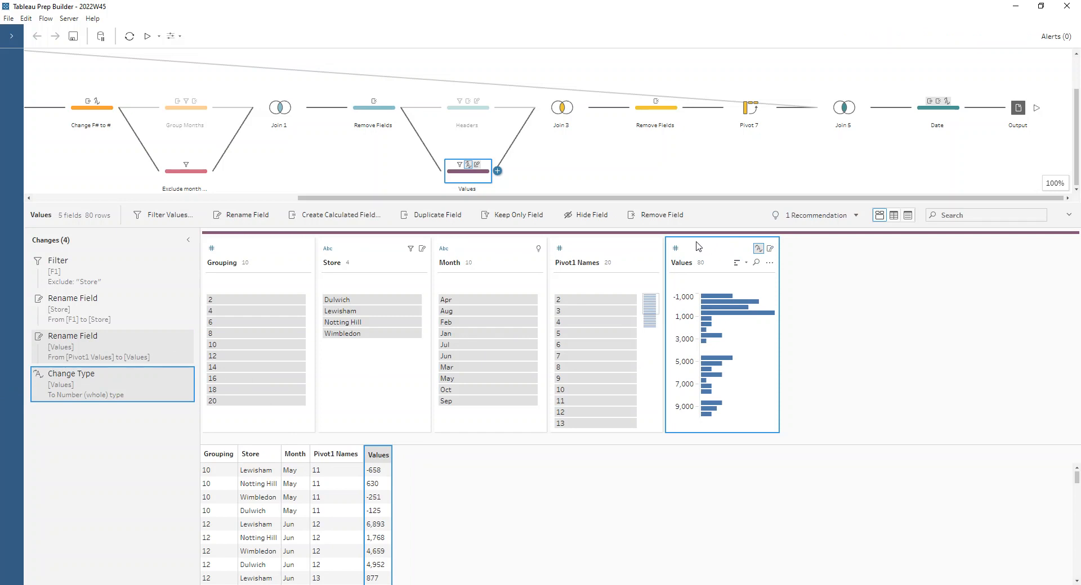
# Examine how Join 3 combines Headers and Values, comparing it with the Remove Fields step that follows.
pyautogui.click(565, 107)
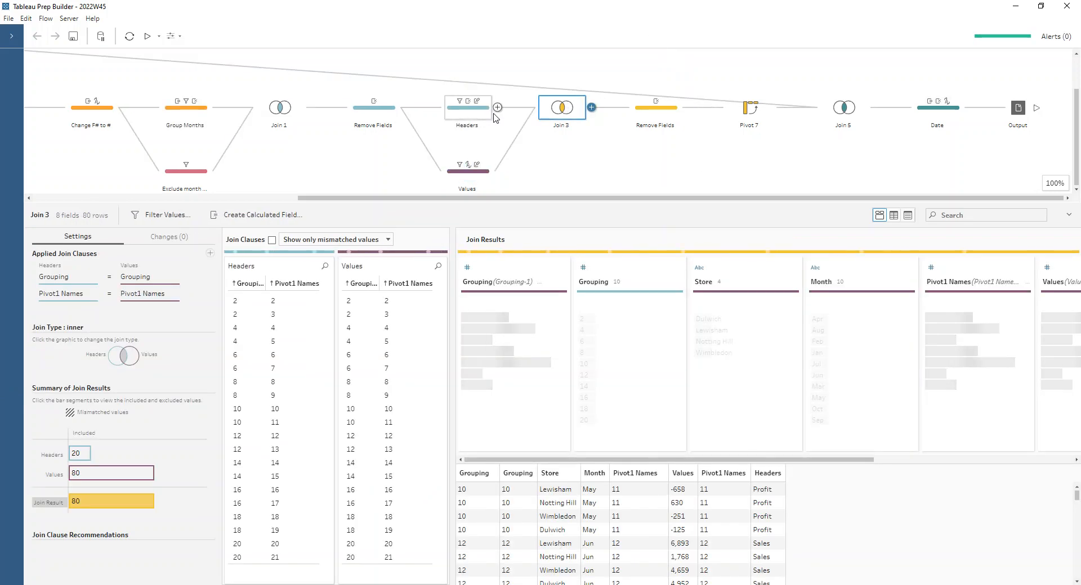
pyautogui.click(640, 112)
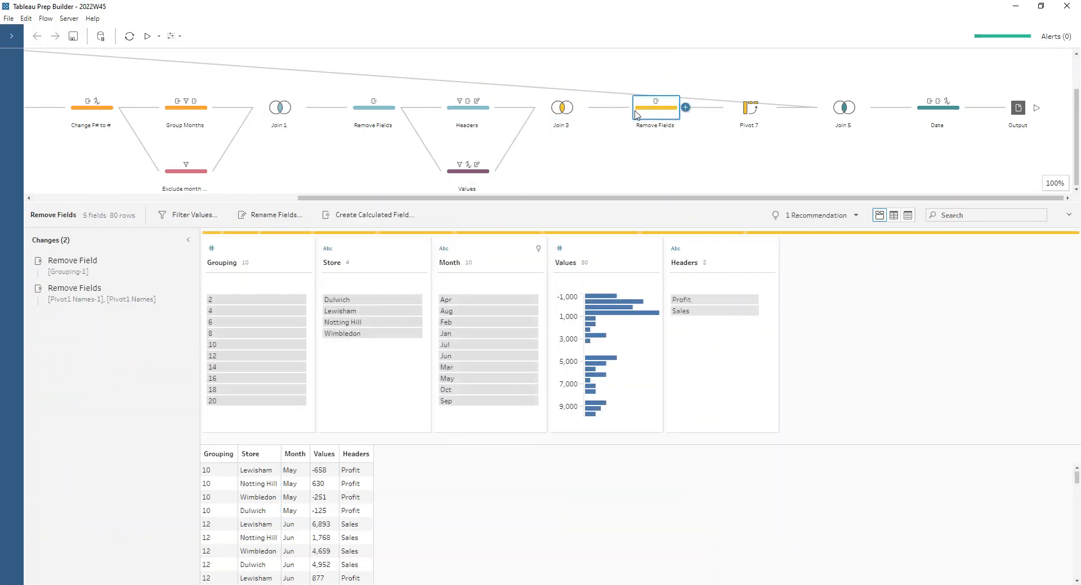
pyautogui.click(566, 110)
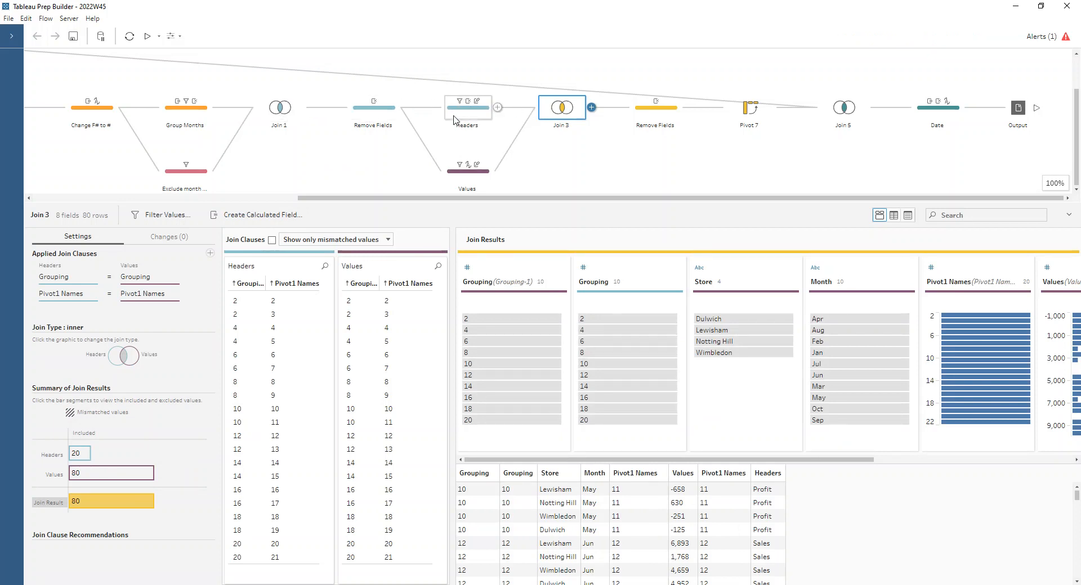
pyautogui.click(641, 115)
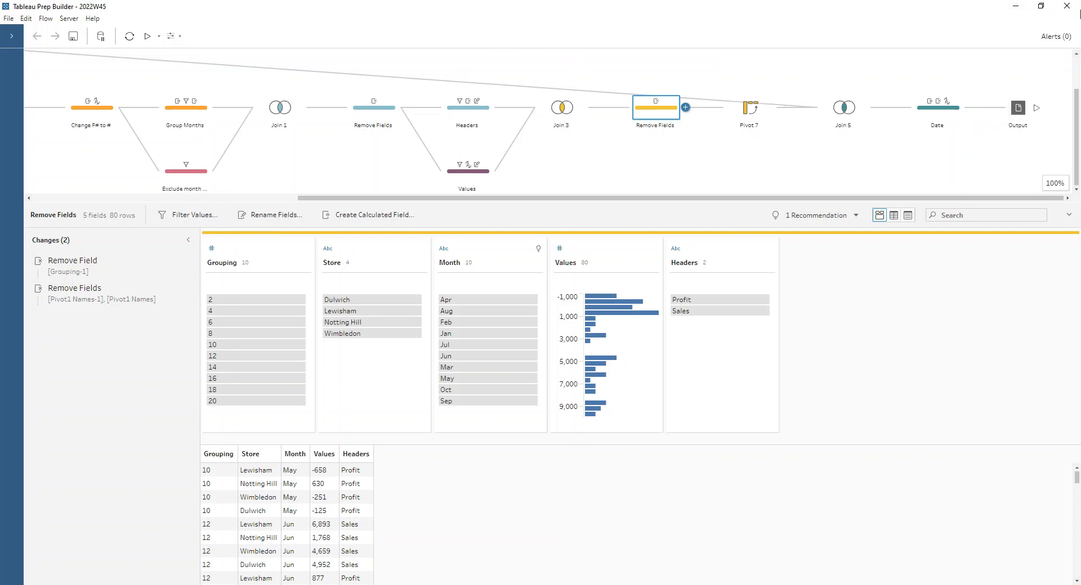
# Isolate the Dulwich rows for Jan, and examine how Pivot 7 converts the Headers rows to columns.
pyautogui.click(371, 301)
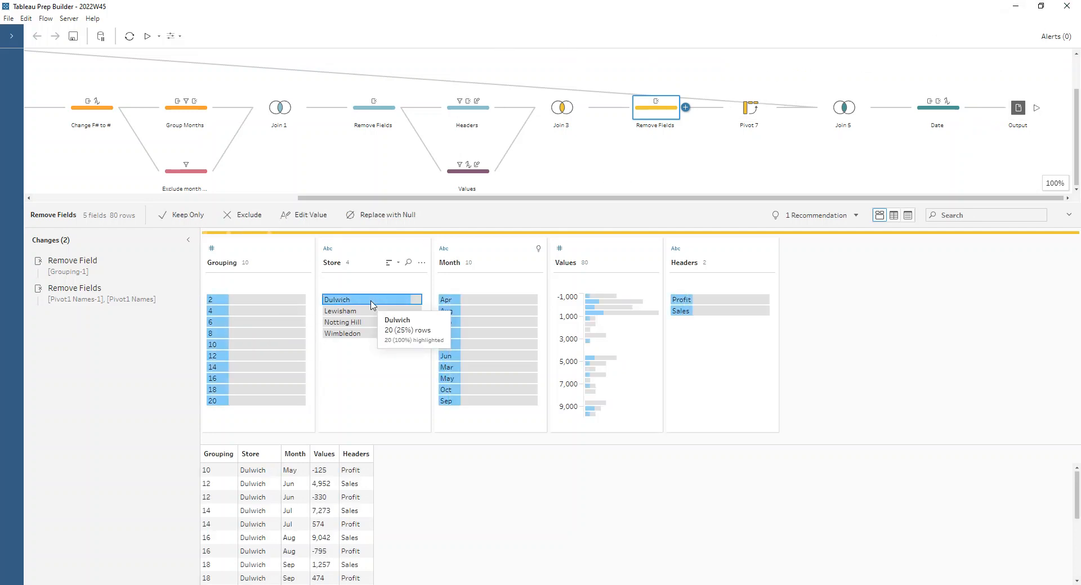
pyautogui.click(466, 336)
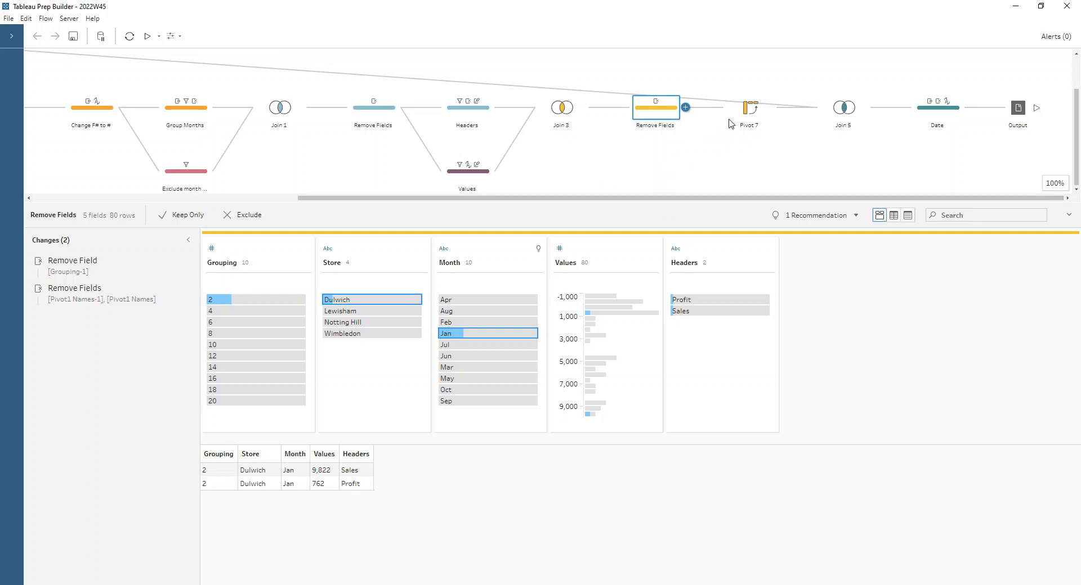
pyautogui.click(756, 117)
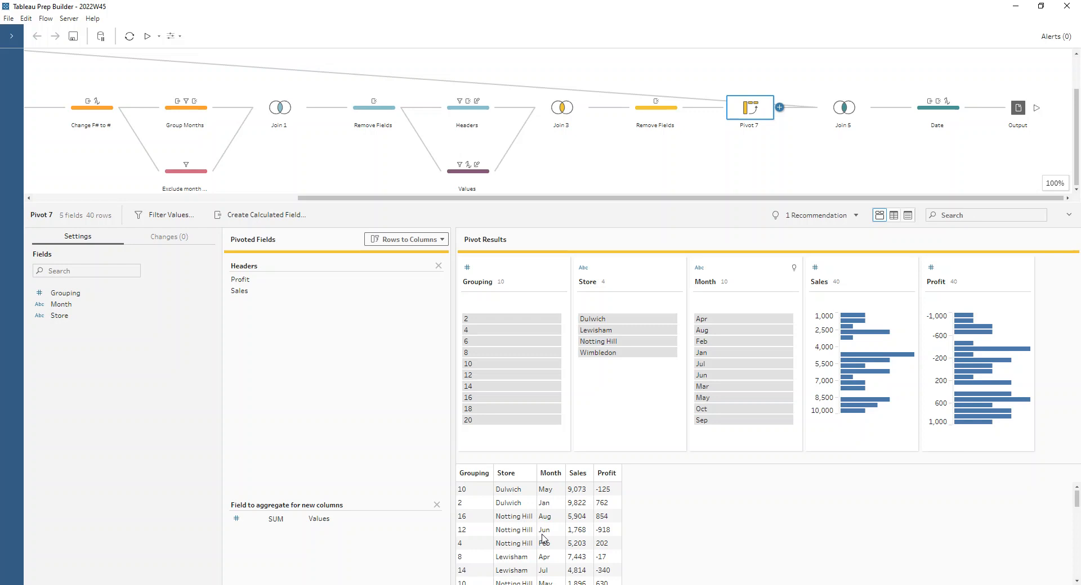
# Inspect Join 5's Grouping != Year clause without changing it, and examine the Year field in the join results.
pyautogui.click(833, 112)
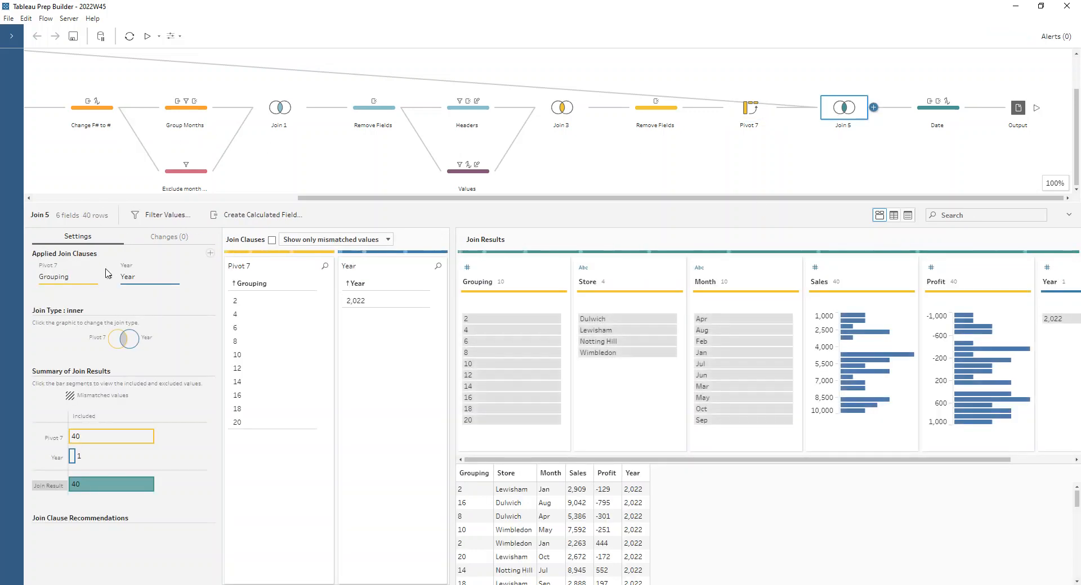
pyautogui.click(99, 284)
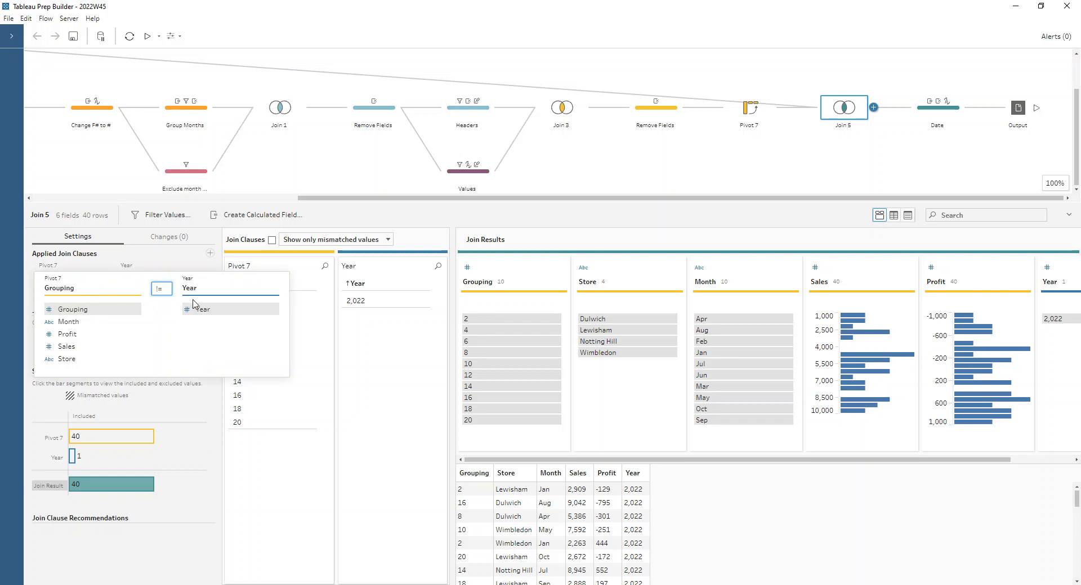
pyautogui.click(179, 268)
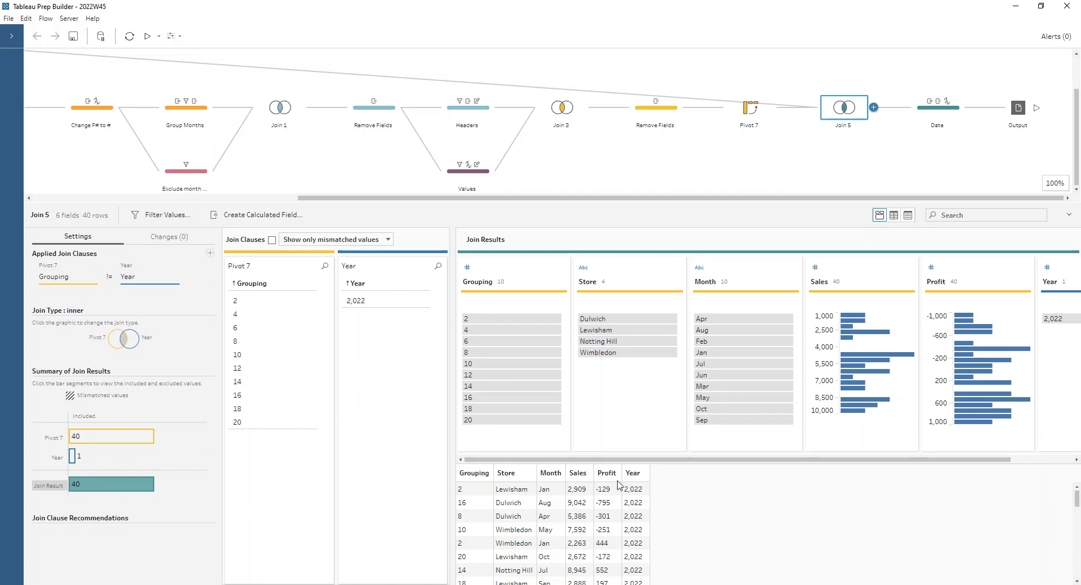
pyautogui.moveTo(661, 459); pyautogui.dragTo(832, 451)
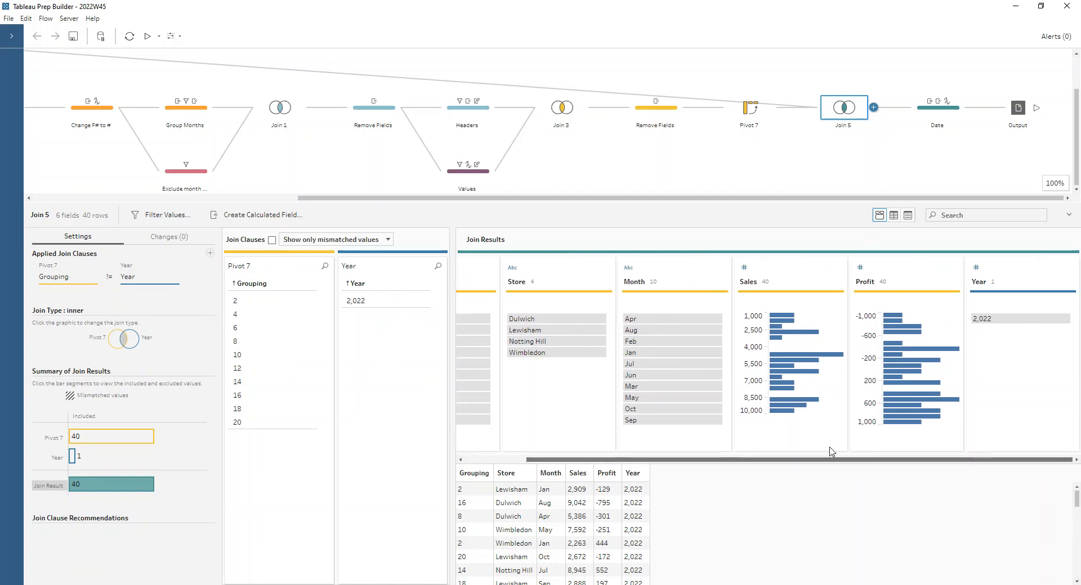
# Examine the Date step's calculated field formula without changes, and review the date type change and the Month and Year removal.
pyautogui.click(929, 119)
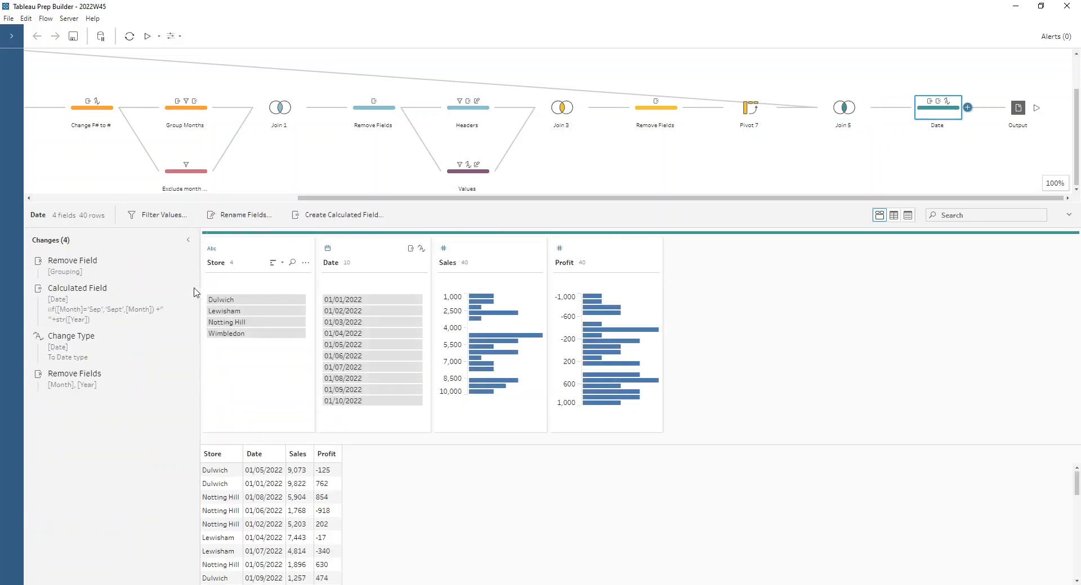
pyautogui.click(174, 291)
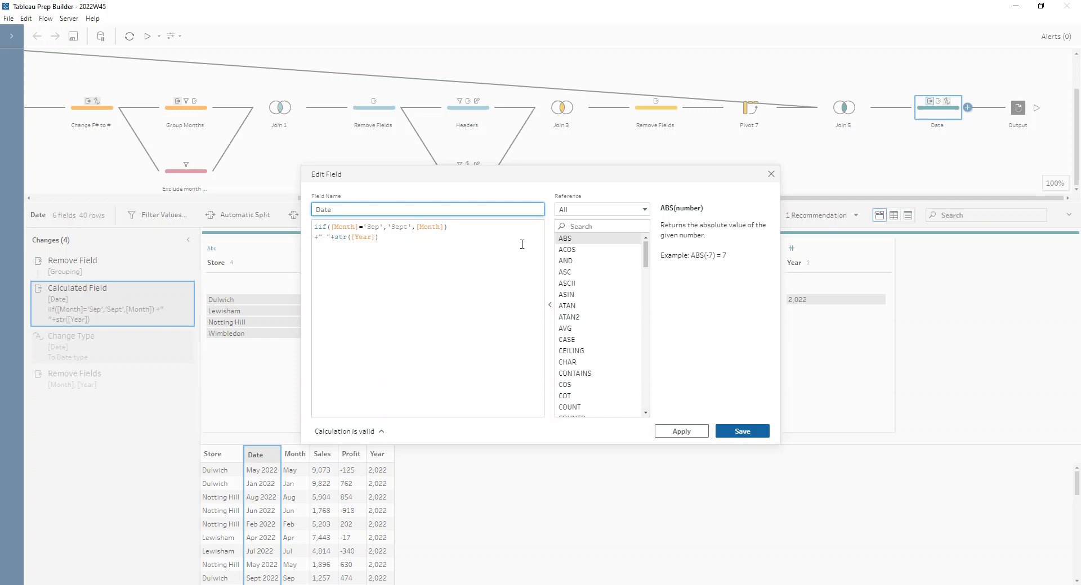
pyautogui.click(771, 174)
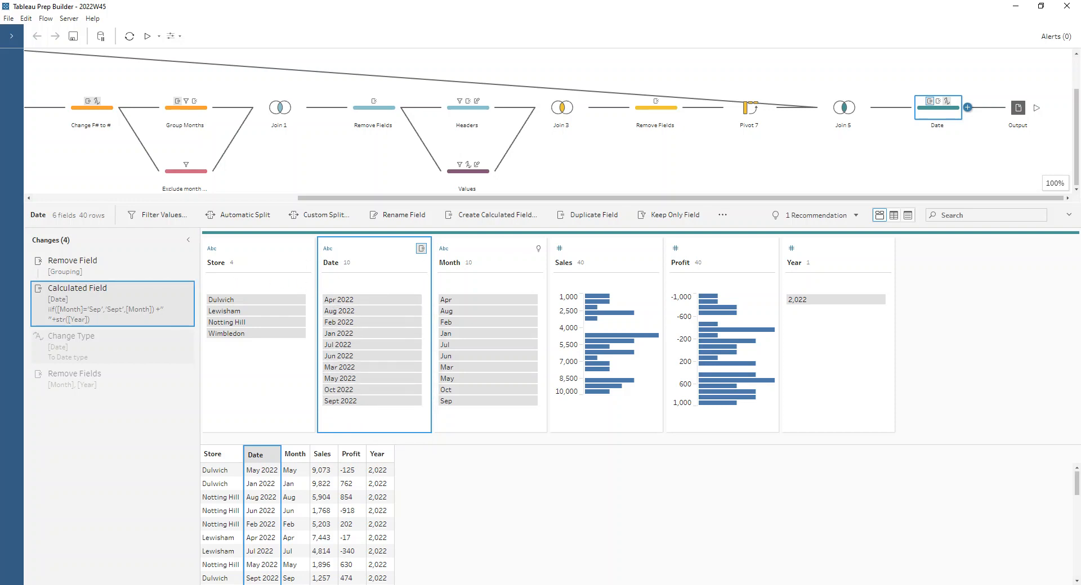
pyautogui.click(89, 344)
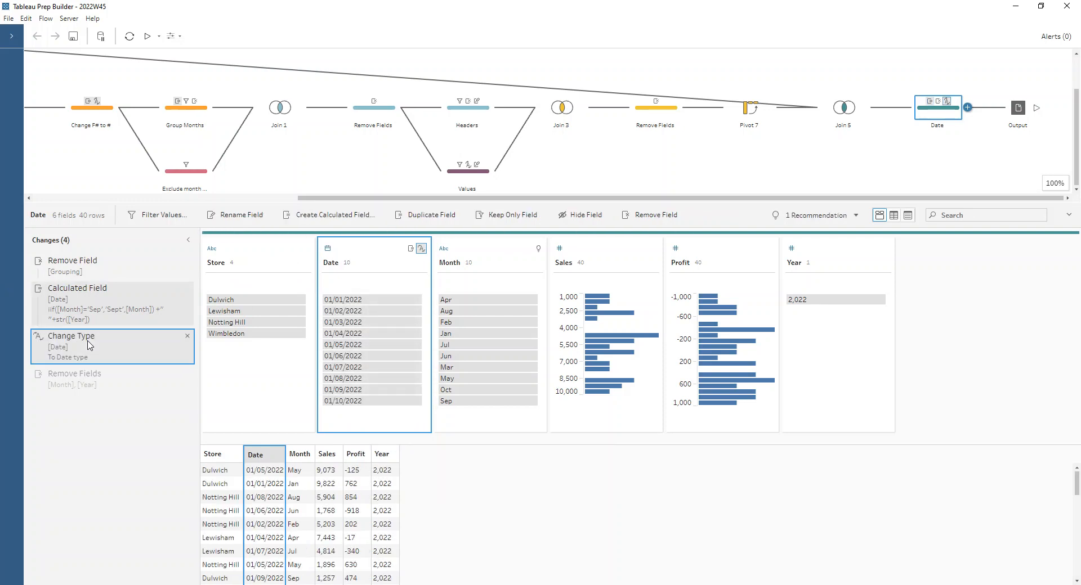
pyautogui.click(88, 383)
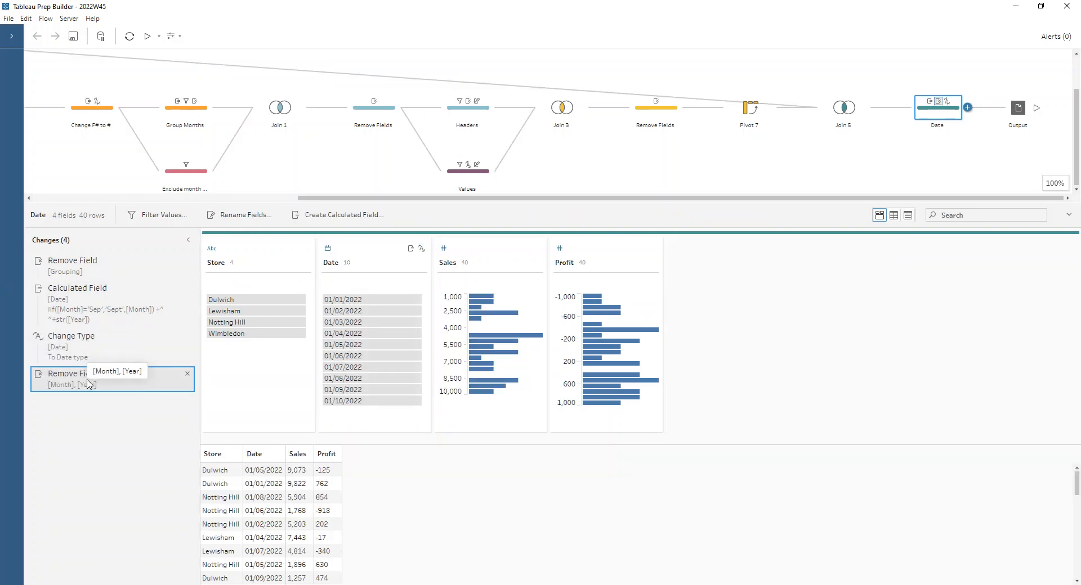